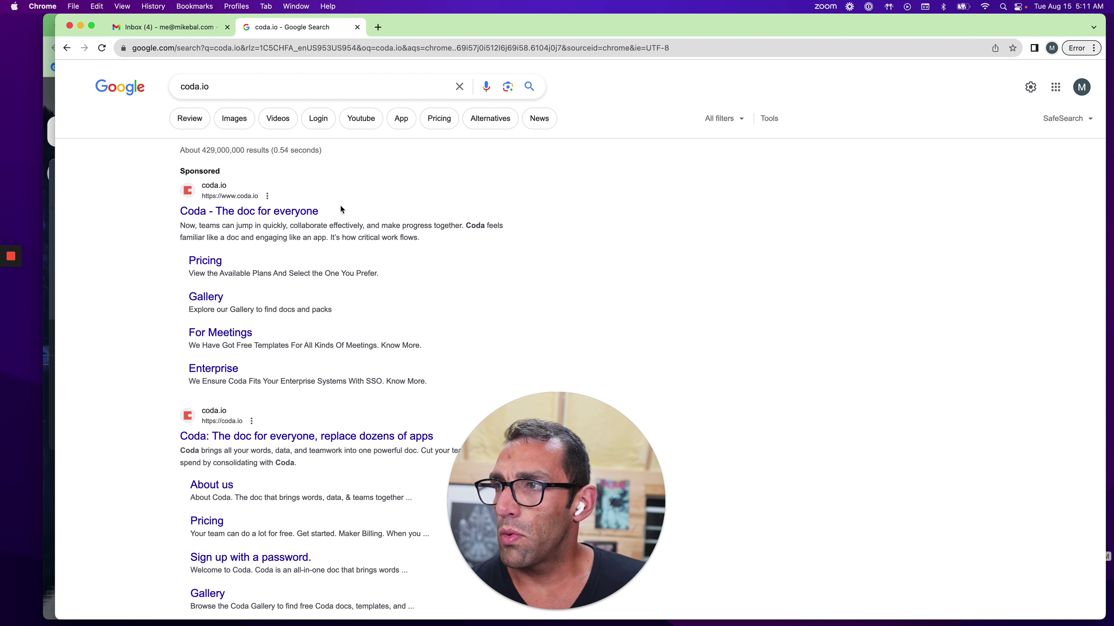
# Open the sponsored Coda search result and start making a doc from its landing page.
pyautogui.click(283, 213)
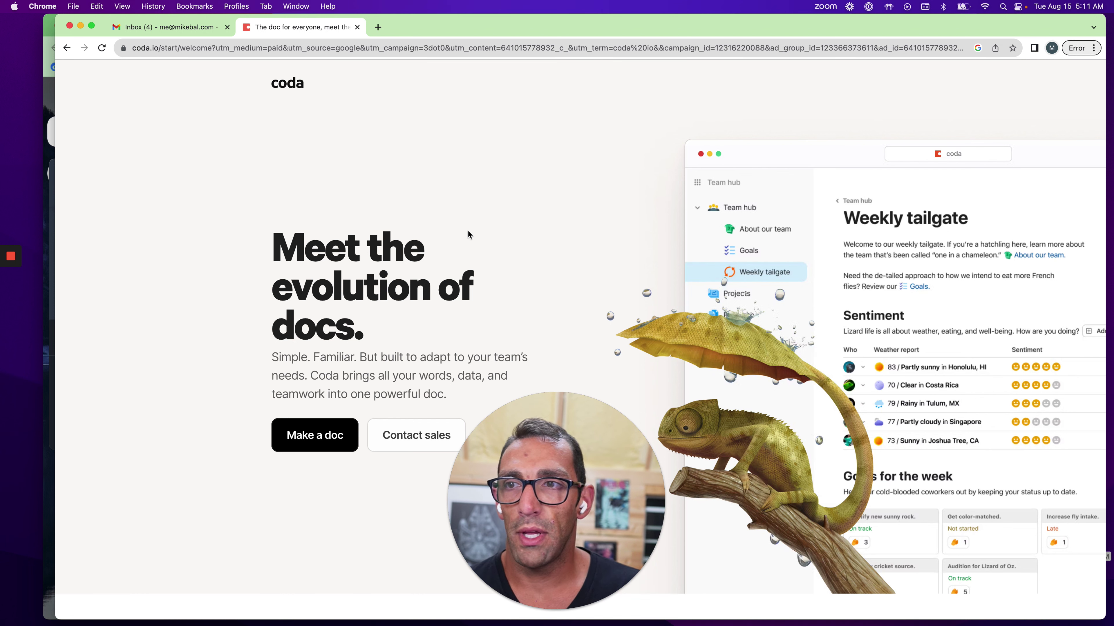
pyautogui.scroll(-3, 467, 230)
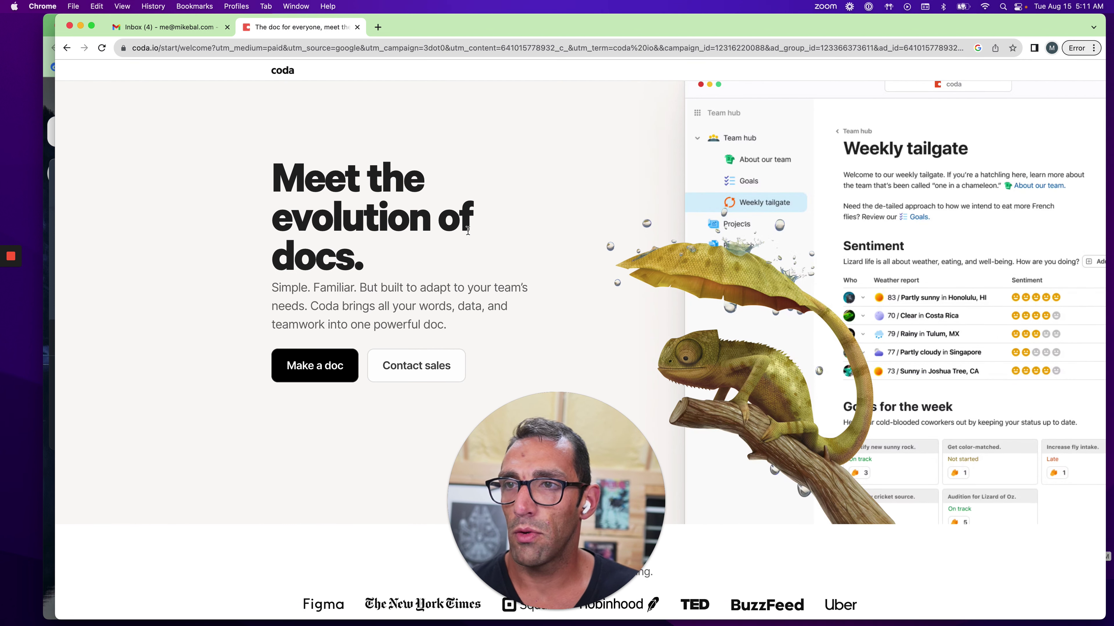
pyautogui.click(333, 362)
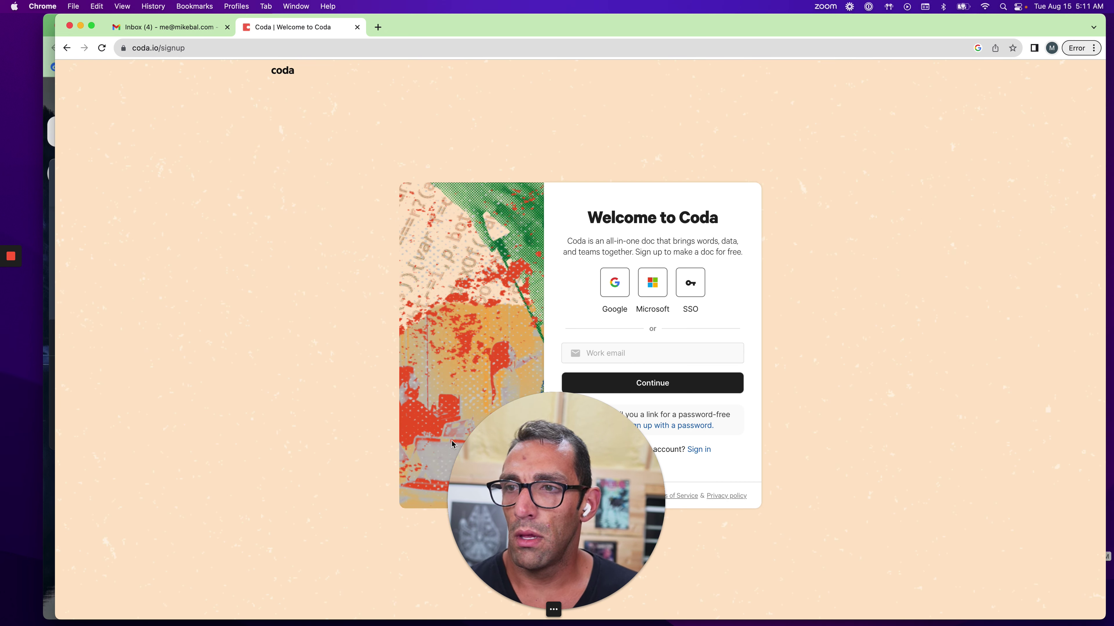
# Sign up for Coda with the listed Google account.
pyautogui.moveTo(588, 523); pyautogui.dragTo(878, 536)
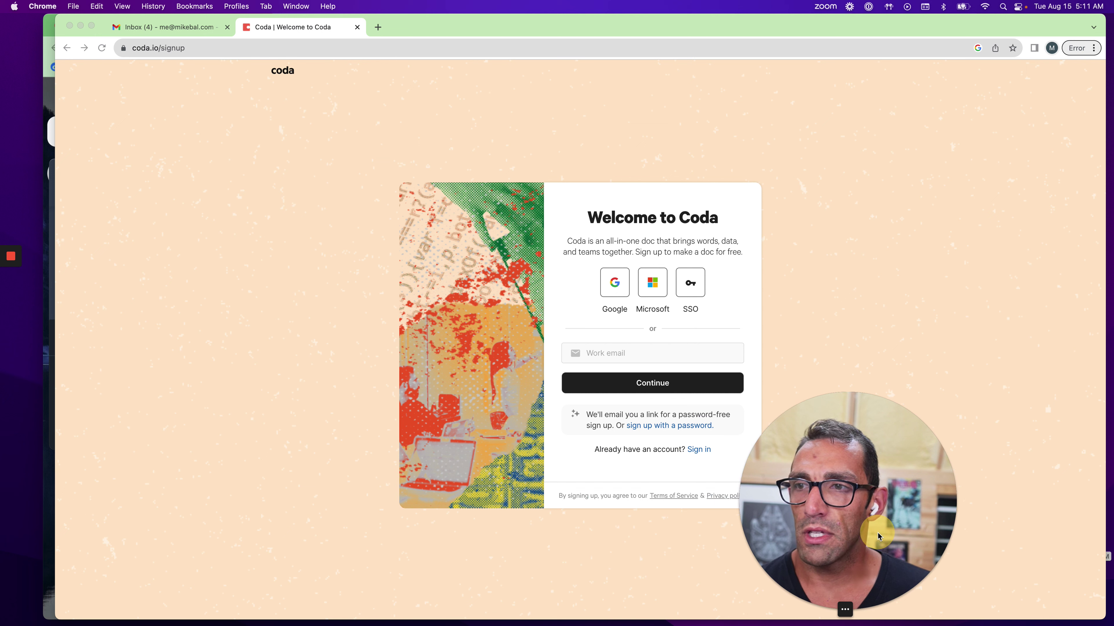
pyautogui.click(614, 277)
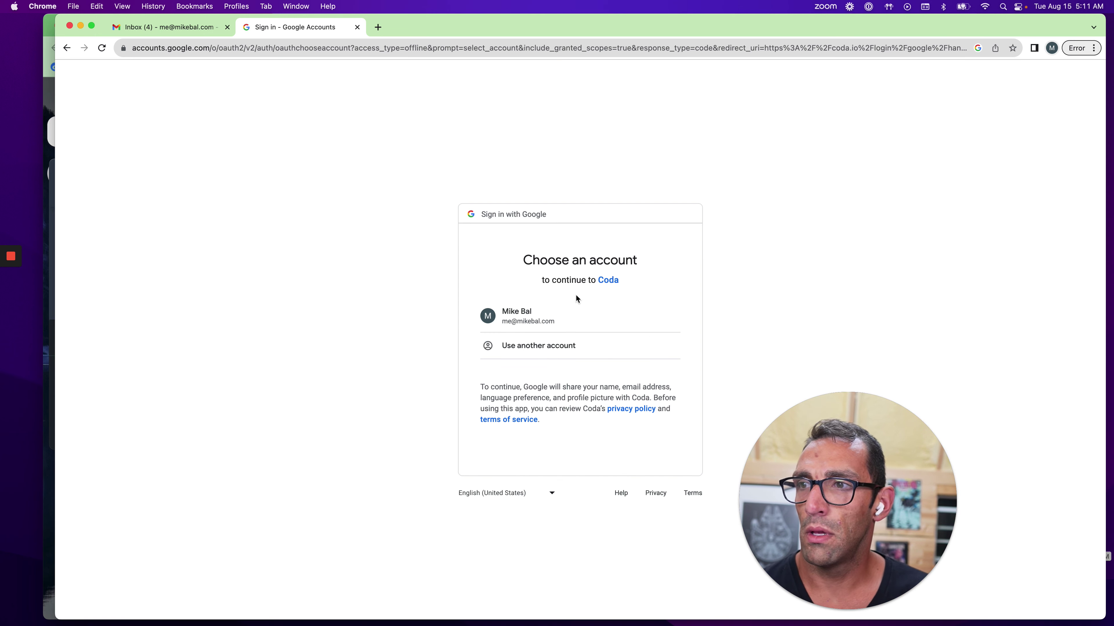
pyautogui.click(538, 316)
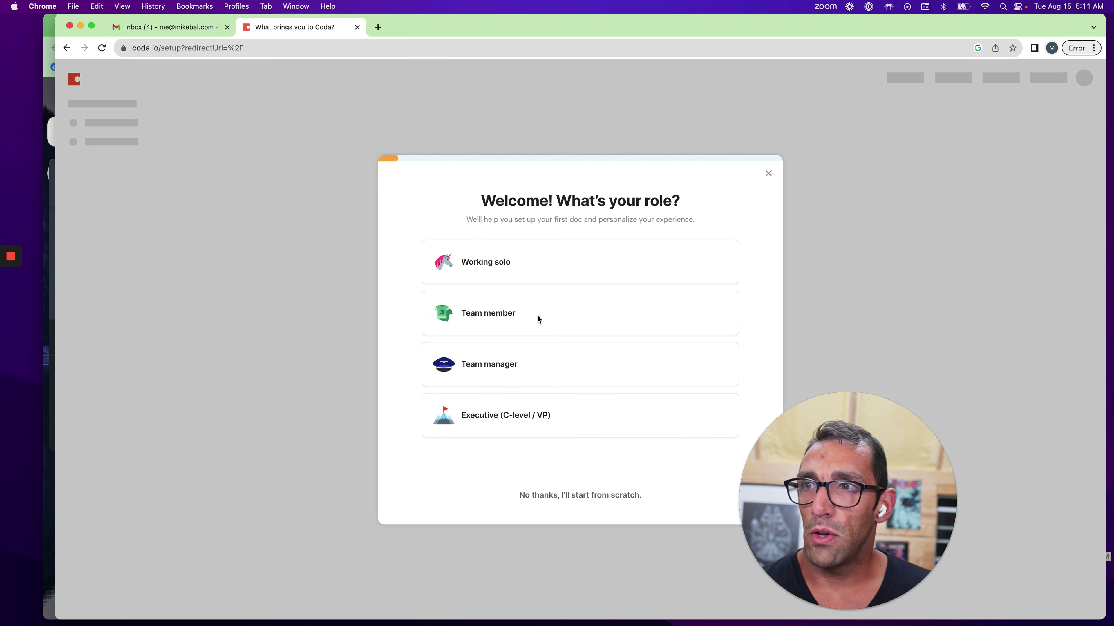
# Set the role to Working solo and mark Confluence, Word / Docs, Excel / Sheets and Notion as the tools currently used.
pyautogui.click(585, 274)
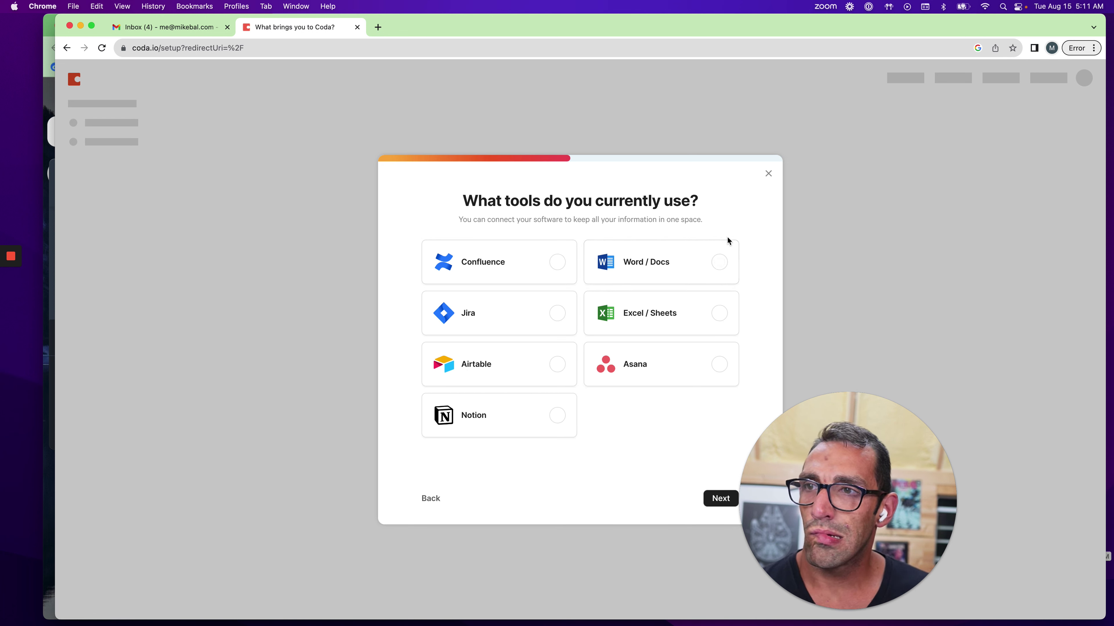
pyautogui.click(731, 310)
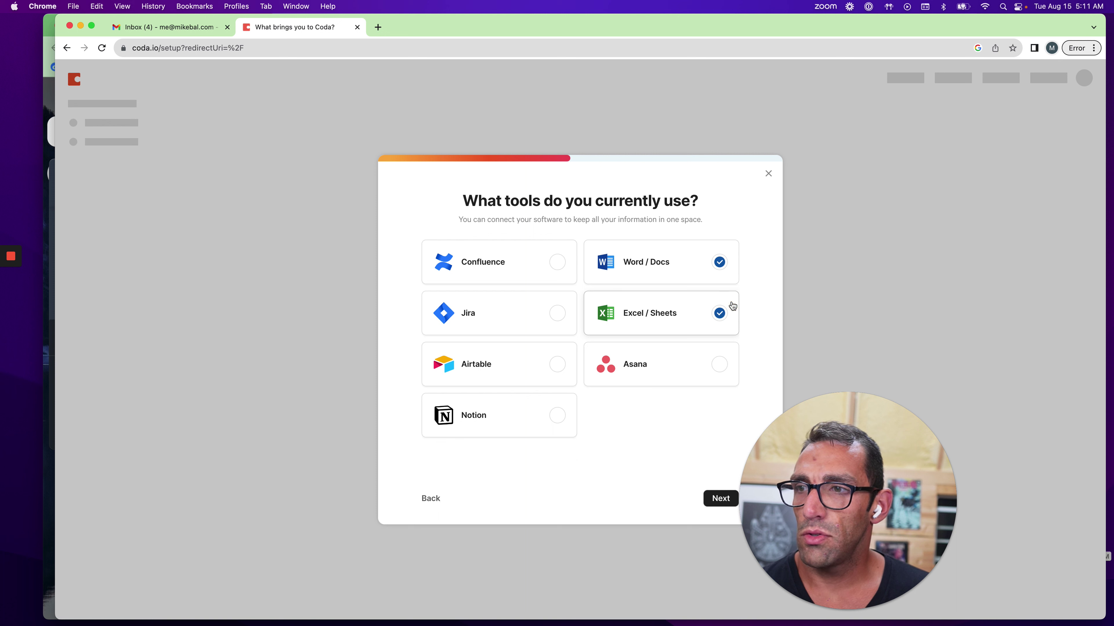
pyautogui.click(536, 430)
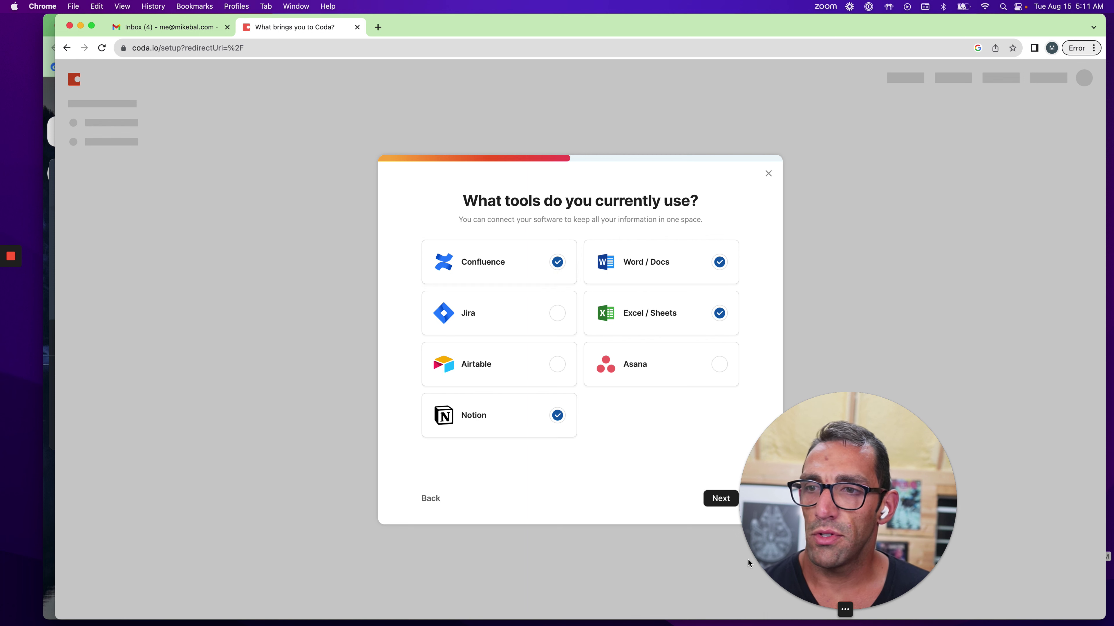
pyautogui.click(726, 506)
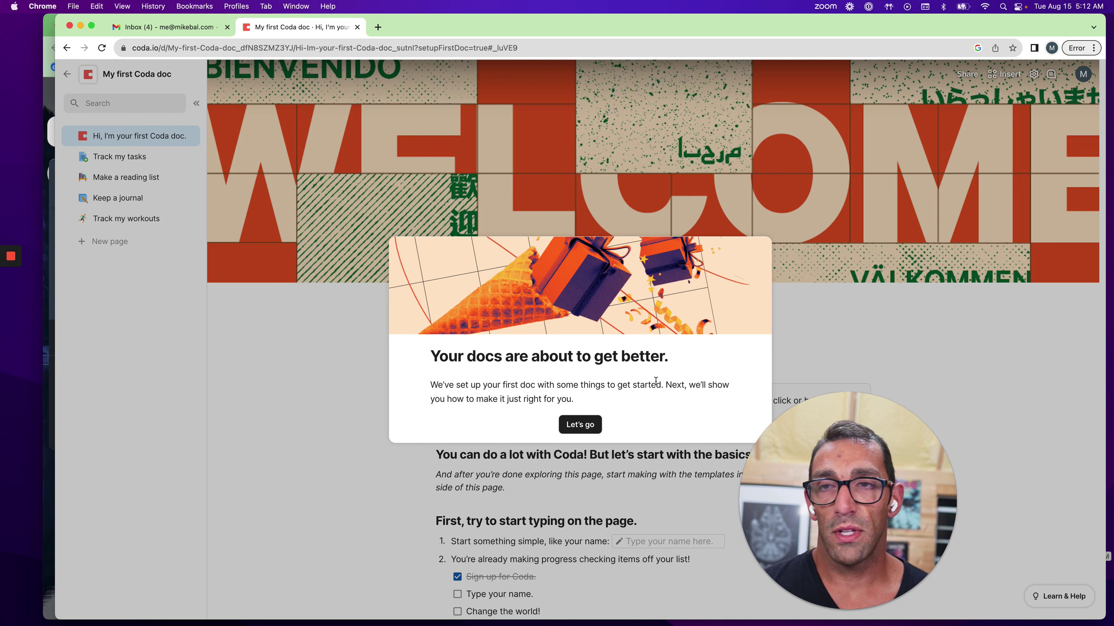
# Start the guided tour of the first doc and advance to its third tip, opening the Insert options on the way.
pyautogui.click(591, 429)
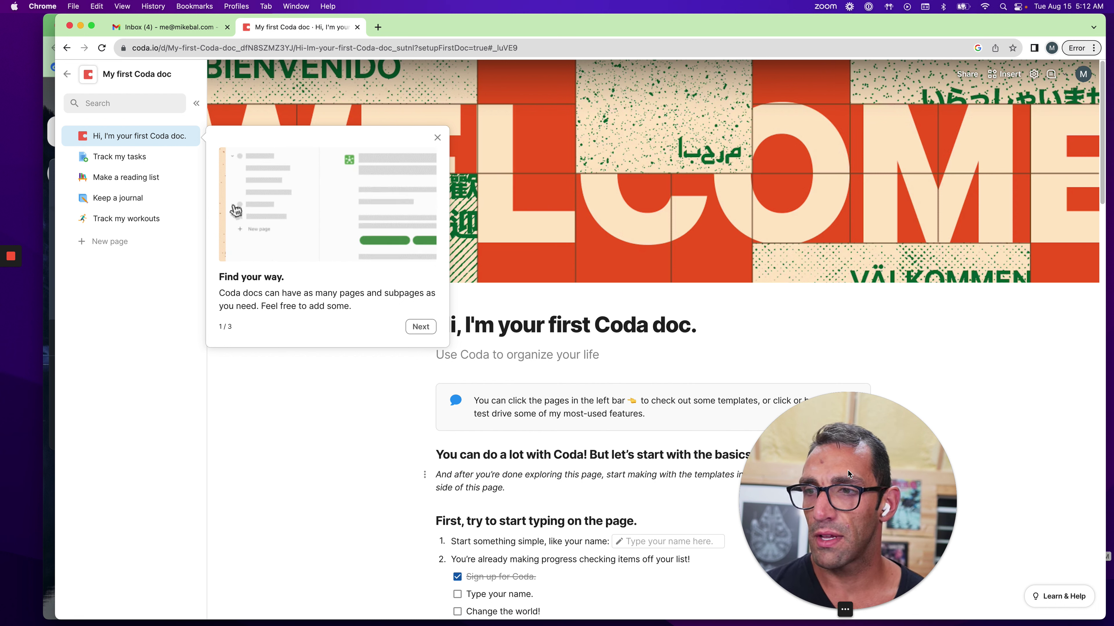
pyautogui.click(355, 513)
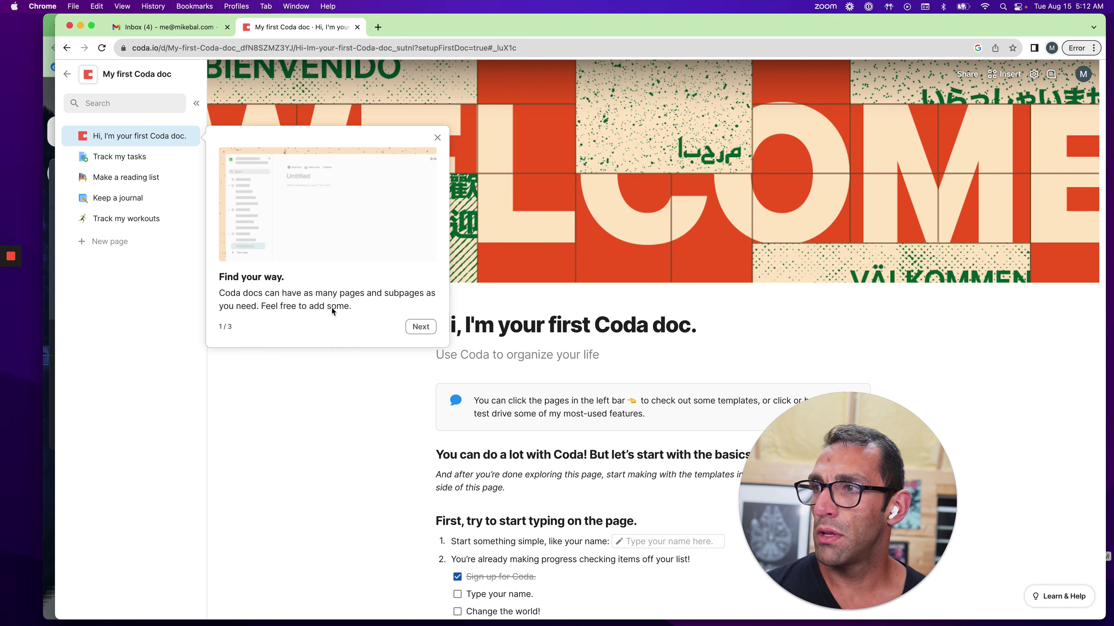
pyautogui.click(422, 327)
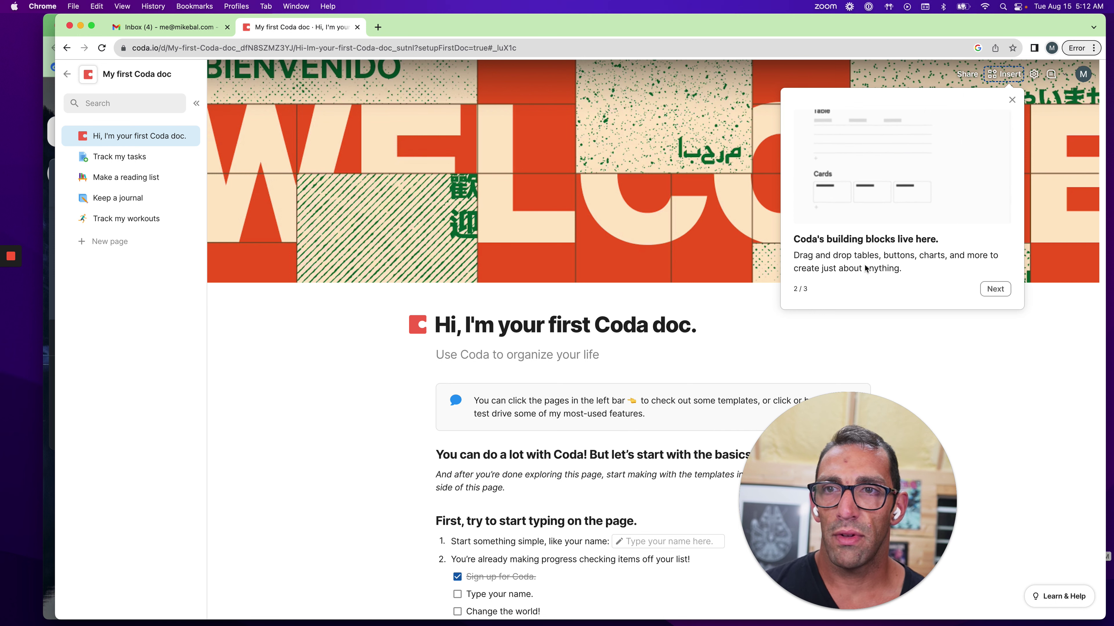
pyautogui.click(1008, 74)
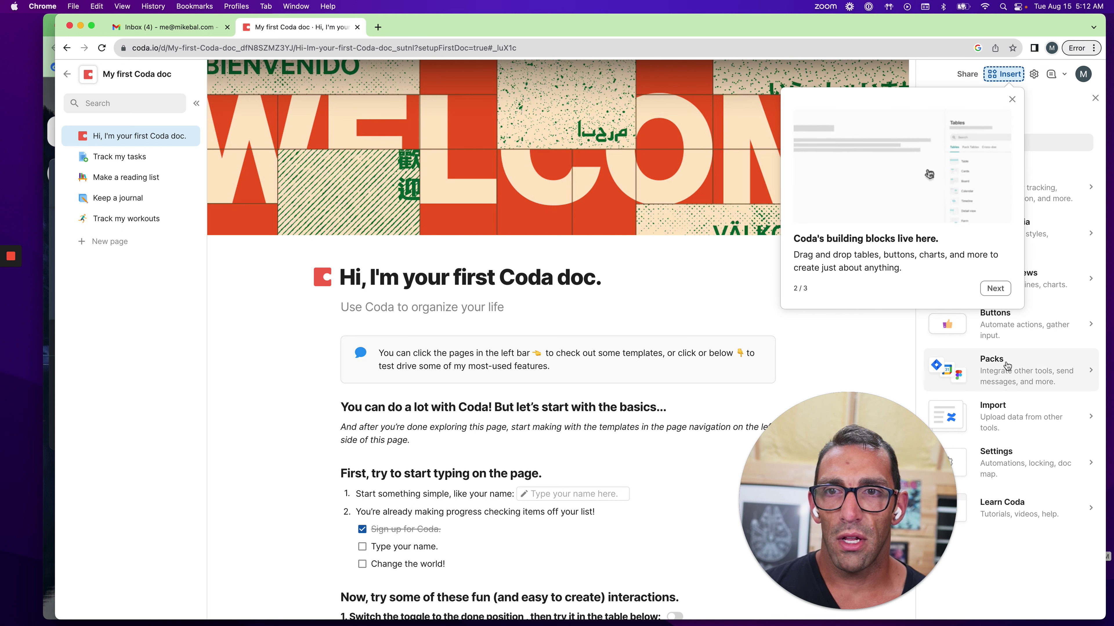
pyautogui.click(995, 289)
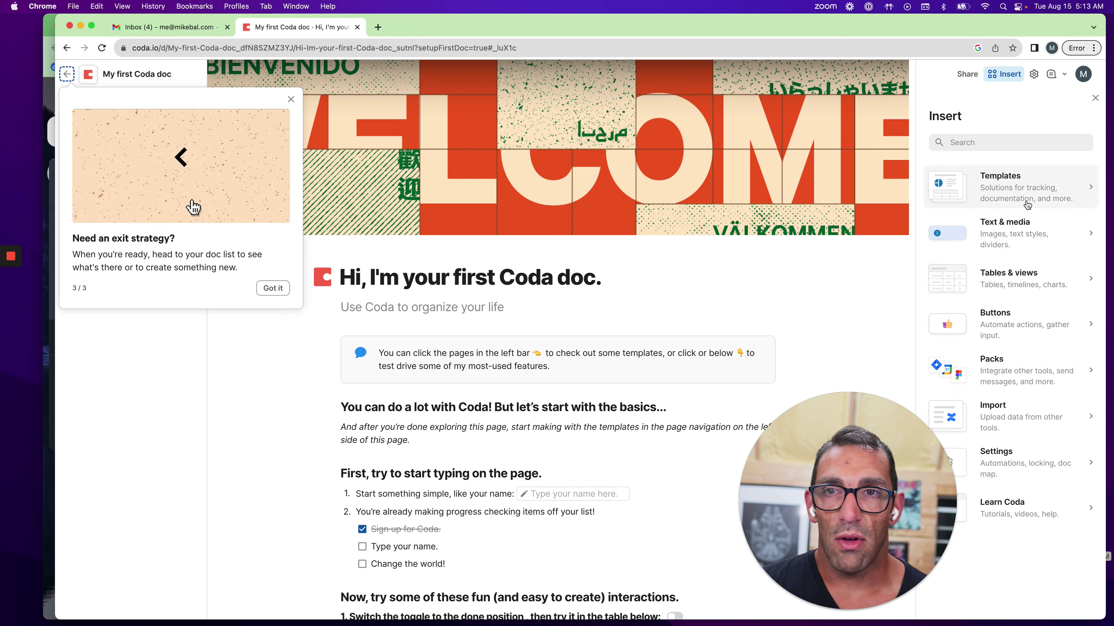
# Examine the Buttons category among the insertable building blocks, then close the Insert options.
pyautogui.click(1020, 326)
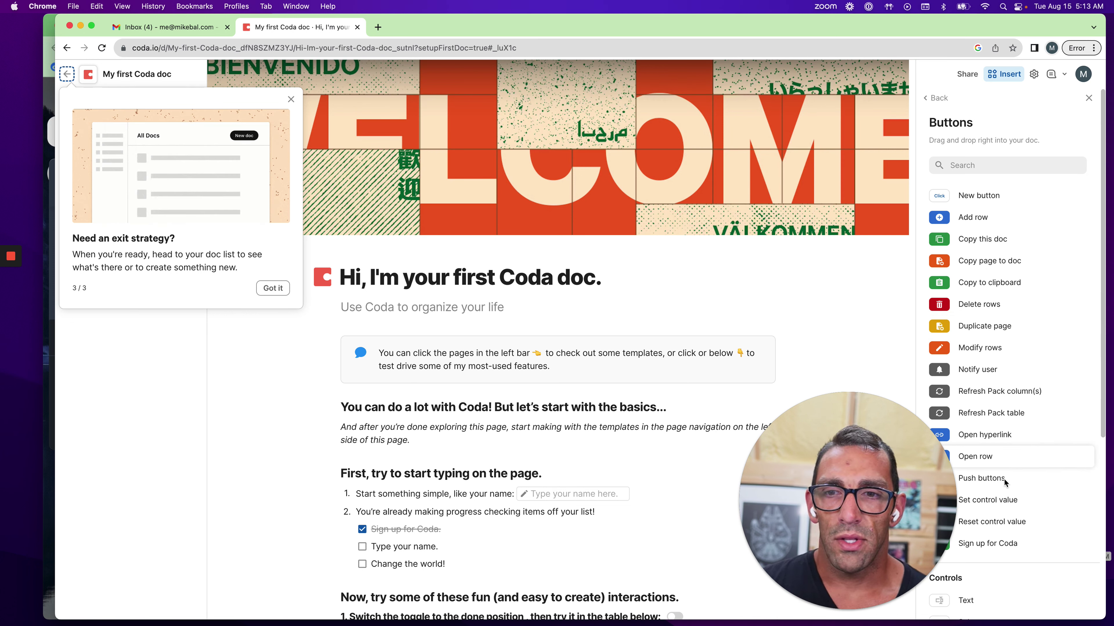
pyautogui.moveTo(933, 493); pyautogui.dragTo(900, 491)
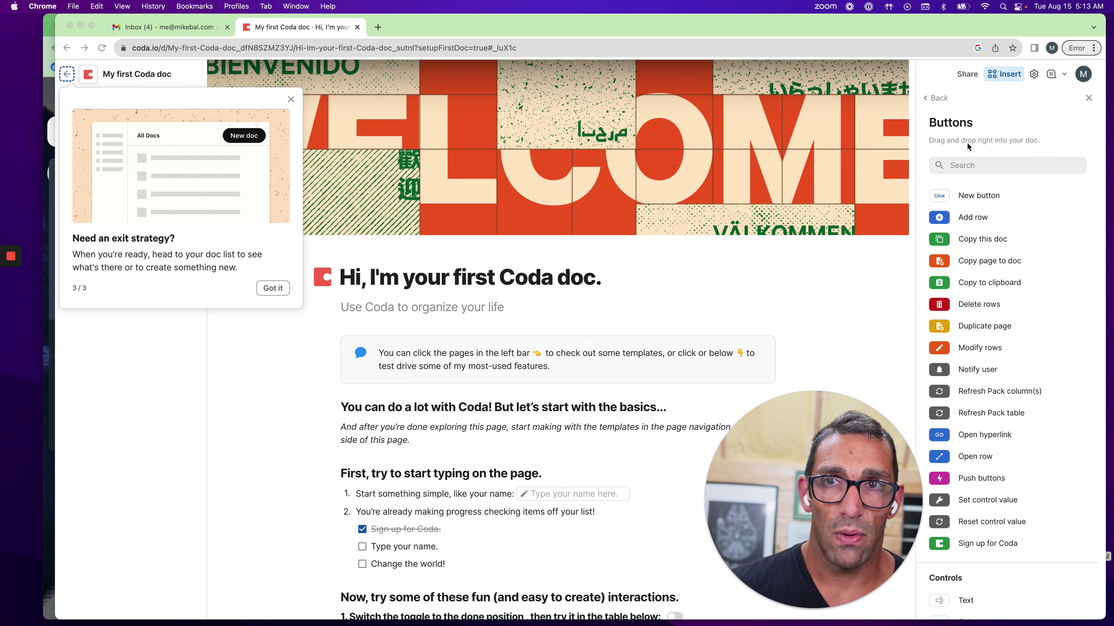
pyautogui.click(933, 98)
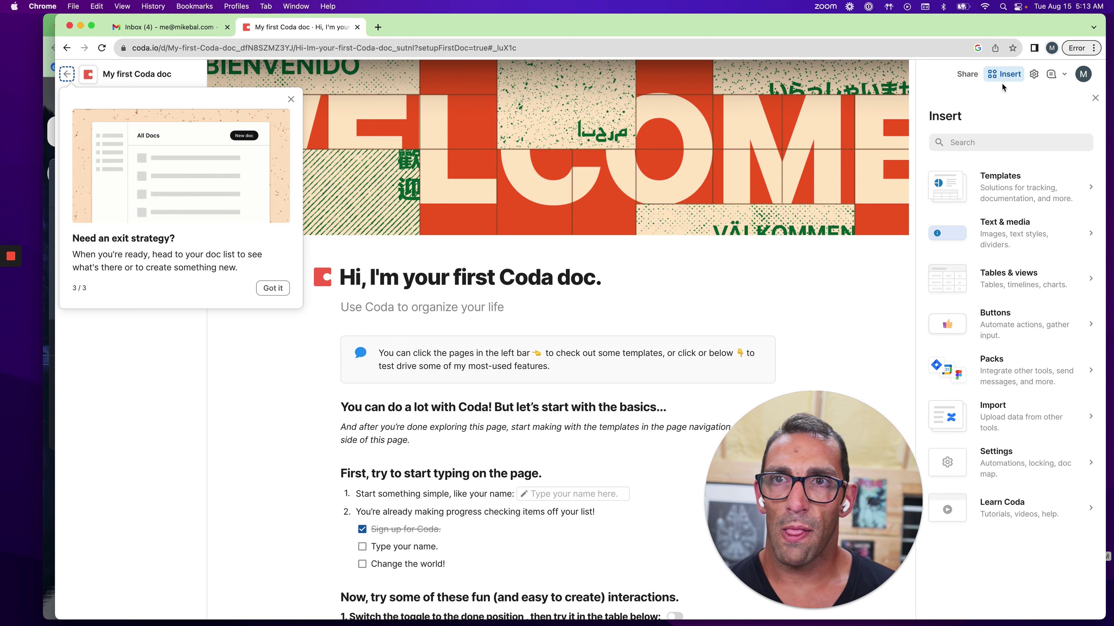
pyautogui.click(1093, 99)
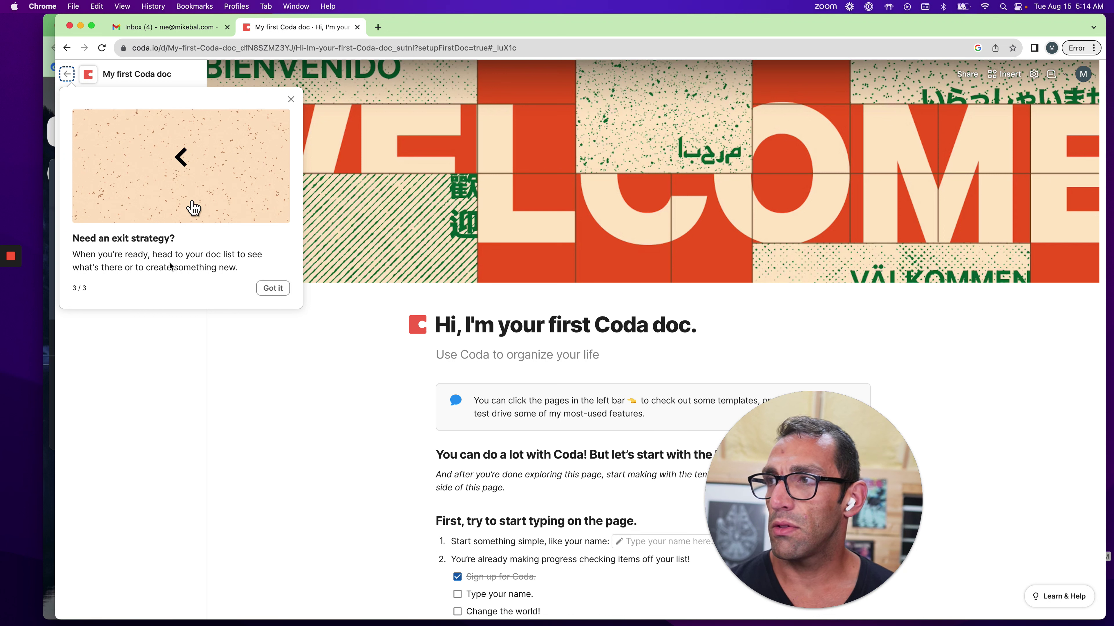
# Finish the guided tour and return to the workspace's doc list.
pyautogui.click(283, 290)
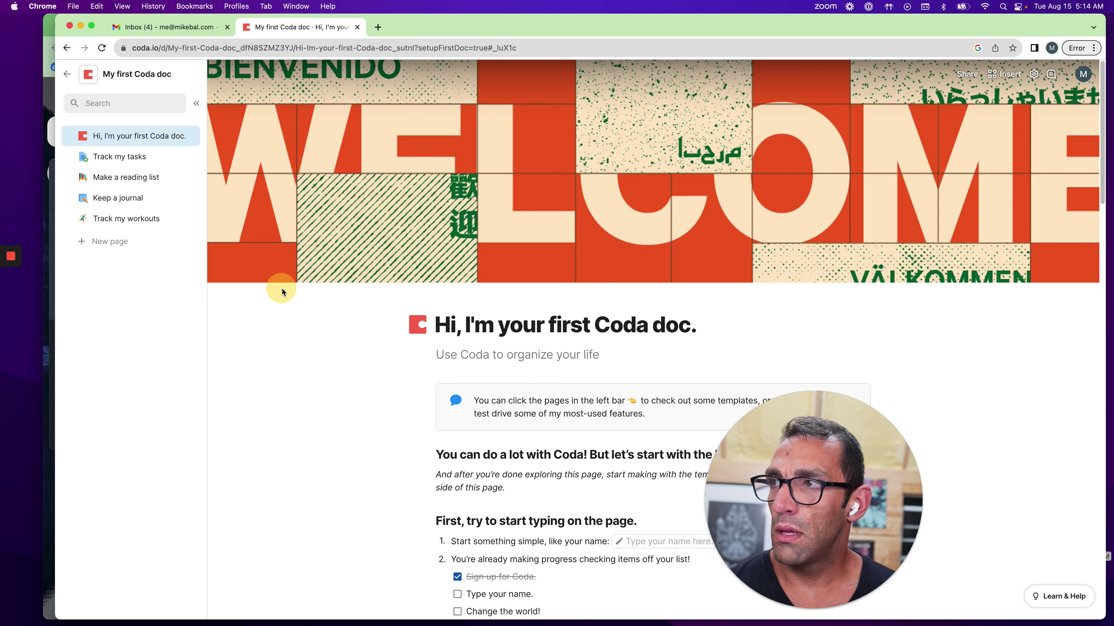
pyautogui.click(68, 76)
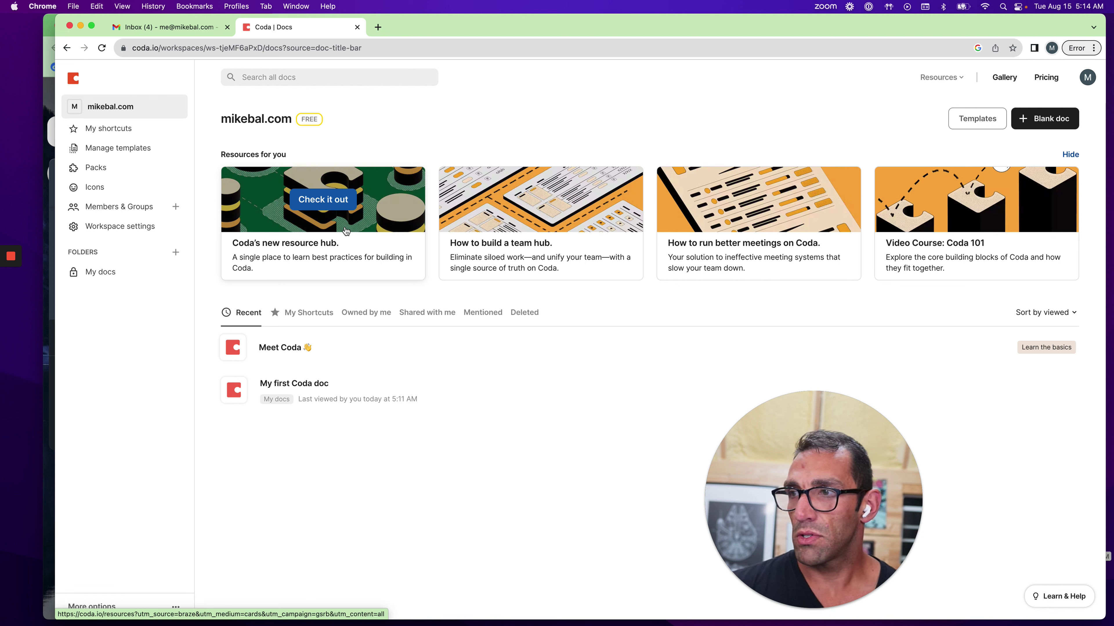
# Open the Meet Coda doc, look over its introductory page and return to the doc list.
pyautogui.click(275, 360)
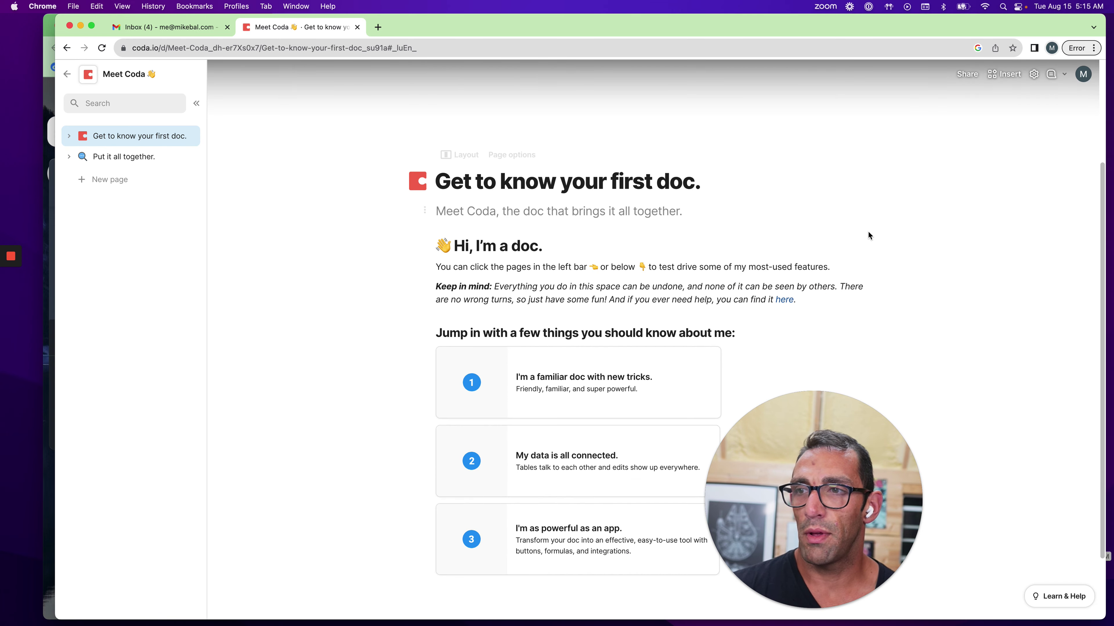
pyautogui.scroll(-2, 867, 231)
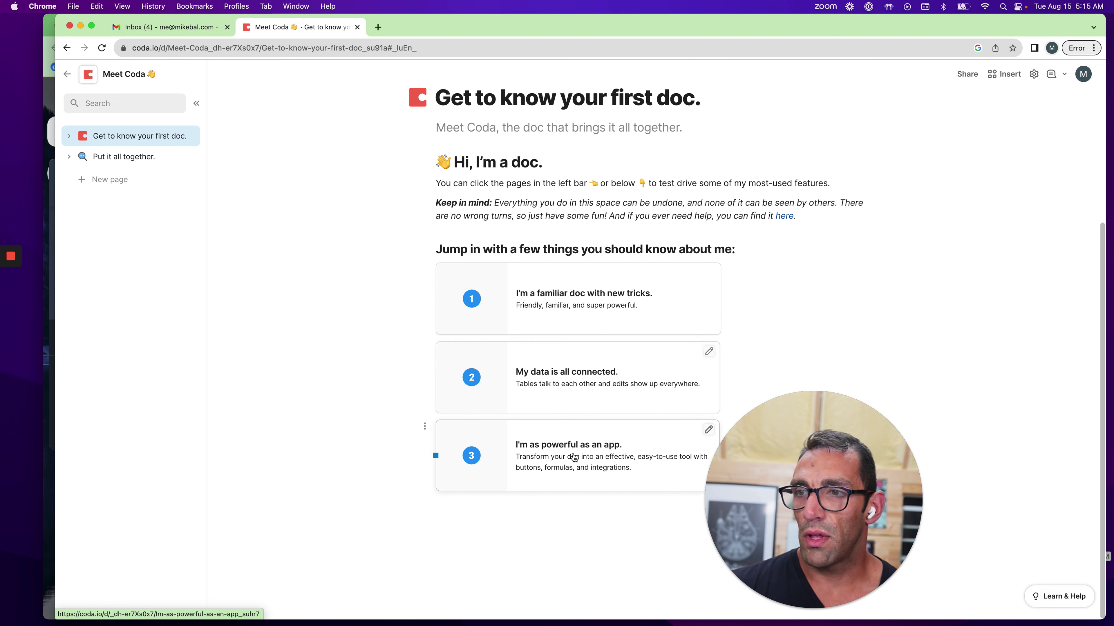
pyautogui.scroll(3, 596, 286)
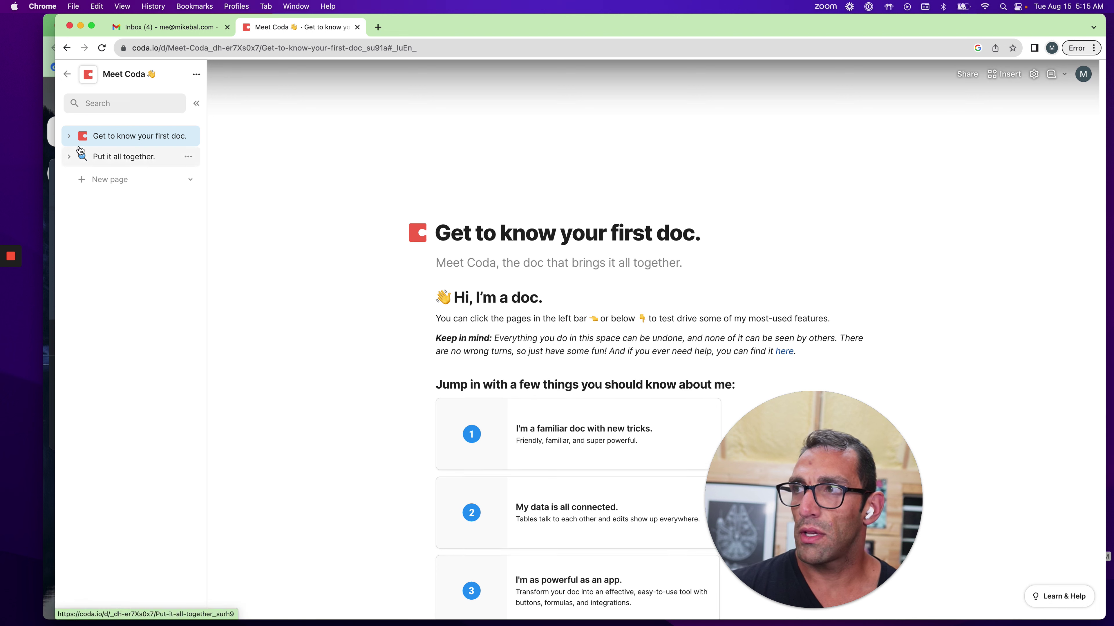
pyautogui.click(67, 74)
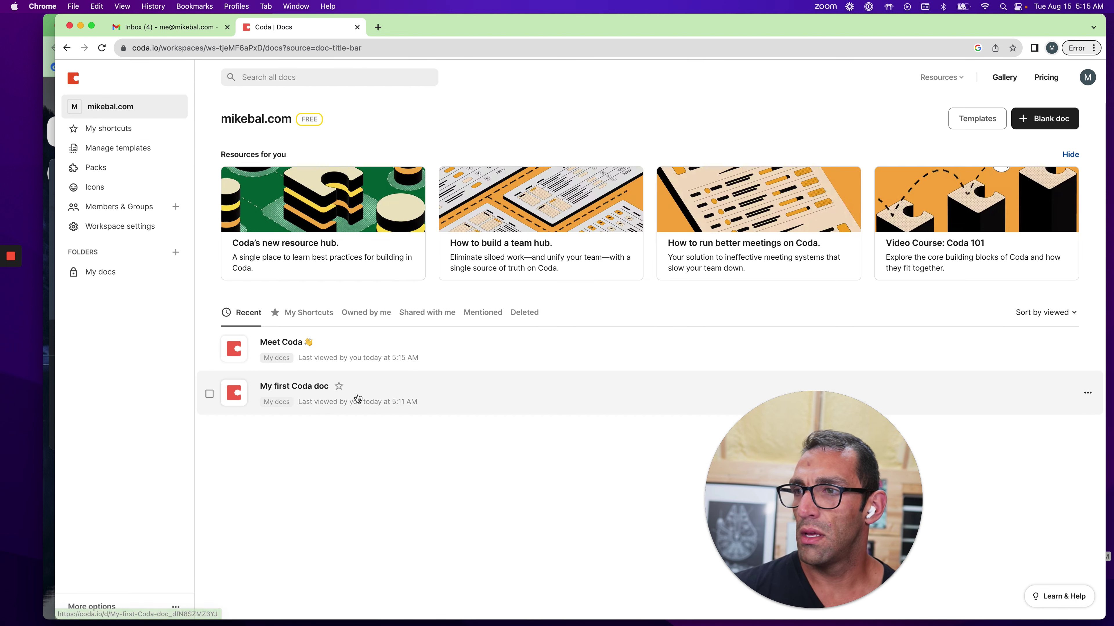
# Open My first Coda doc and look over its welcome page.
pyautogui.click(358, 398)
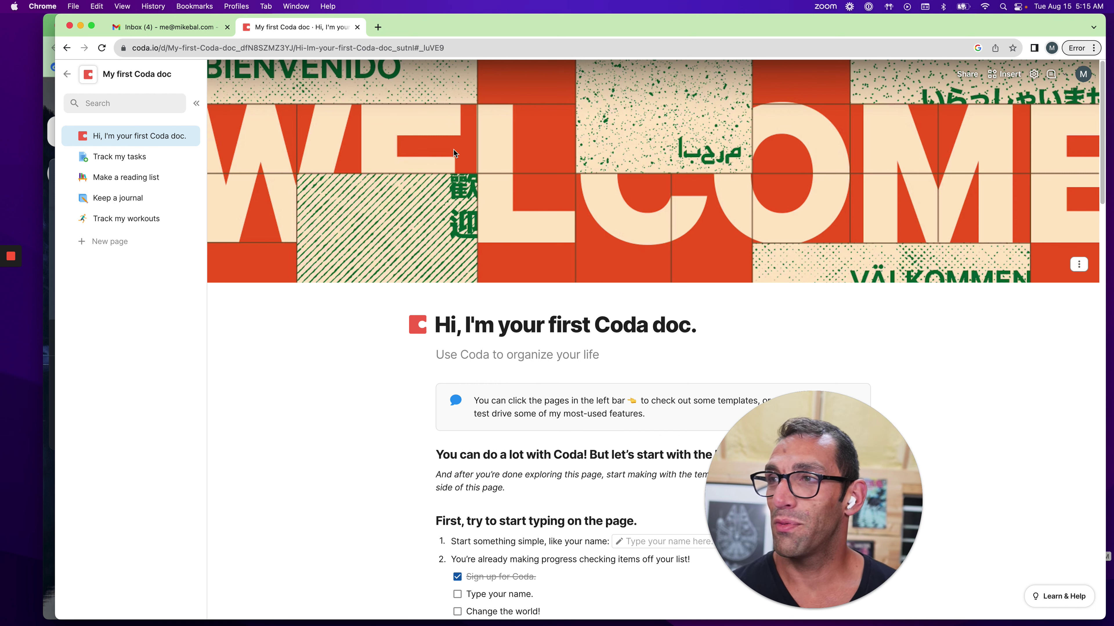
pyautogui.scroll(-5, 465, 434)
pyautogui.scroll(5, 465, 435)
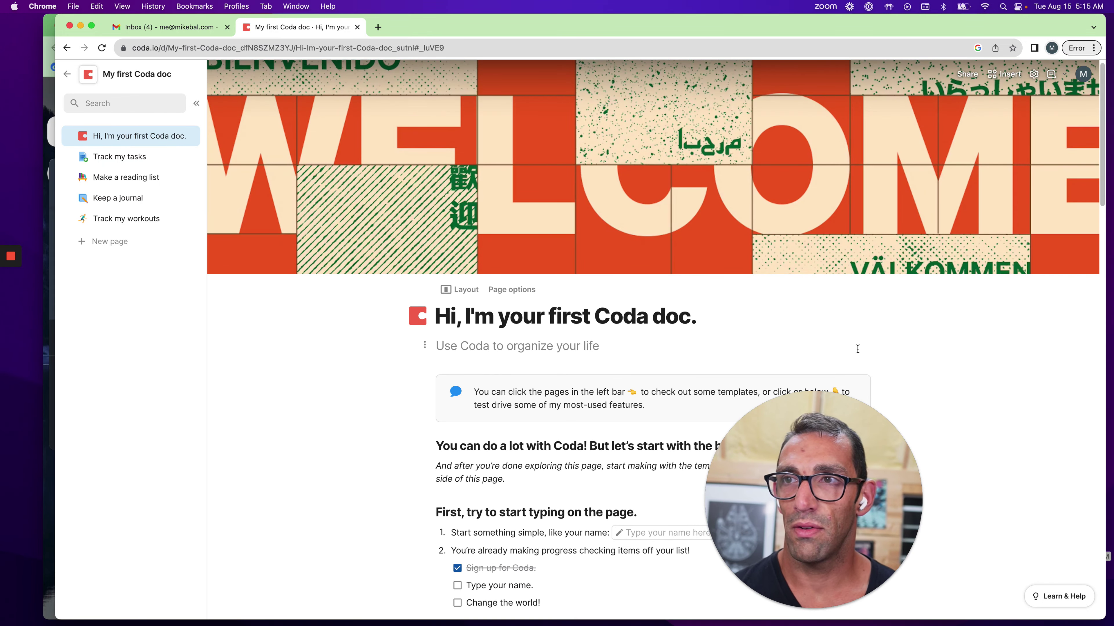
# Enter the user's full name in the practice name field and check off the "Type your name." item.
pyautogui.scroll(-5, 533, 551)
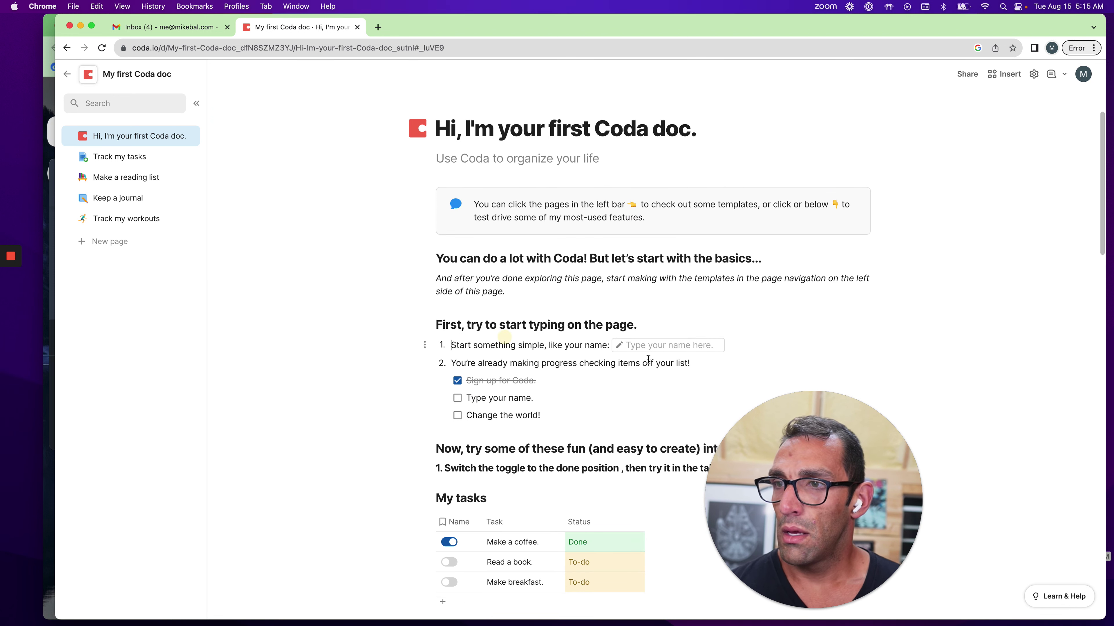
pyautogui.click(669, 347)
pyautogui.write('Mike Bal')
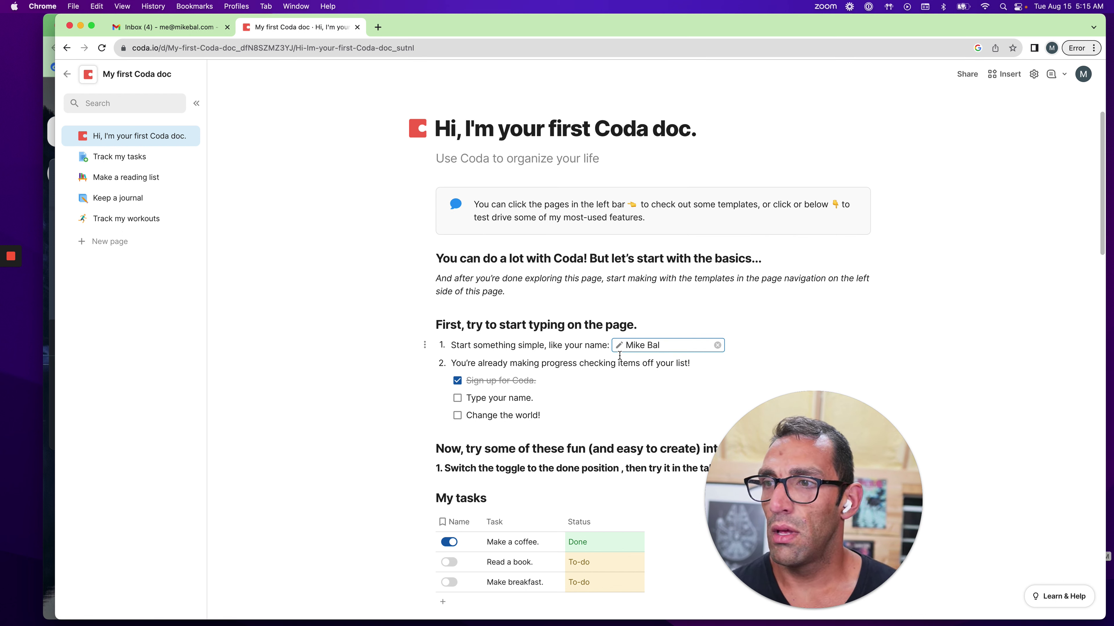
pyautogui.click(458, 398)
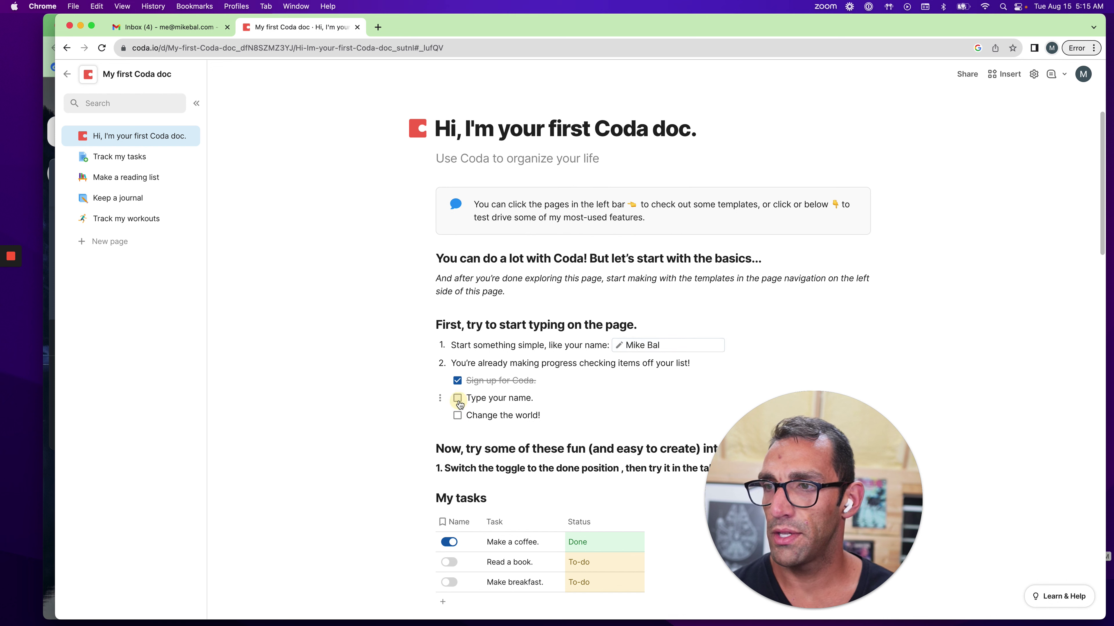
pyautogui.click(459, 399)
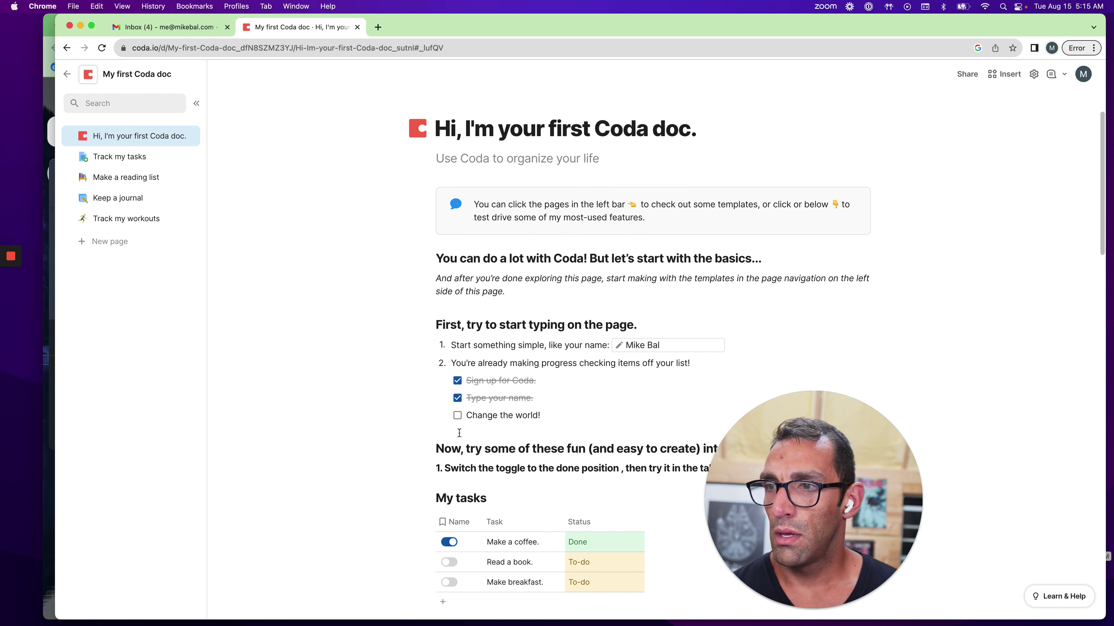
# Try switching the "Read a book." task to done in the My tasks table, and switch it back to To-do.
pyautogui.scroll(-2, 459, 433)
pyautogui.scroll(-2, 459, 433)
pyautogui.click(451, 405)
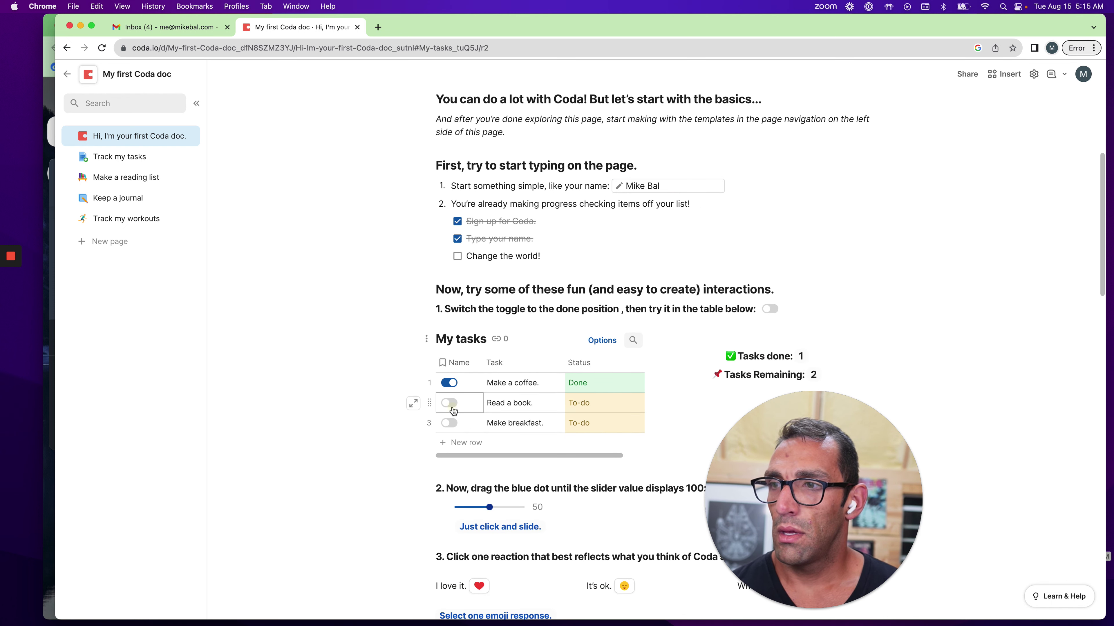
pyautogui.click(452, 404)
pyautogui.click(452, 407)
pyautogui.click(452, 407)
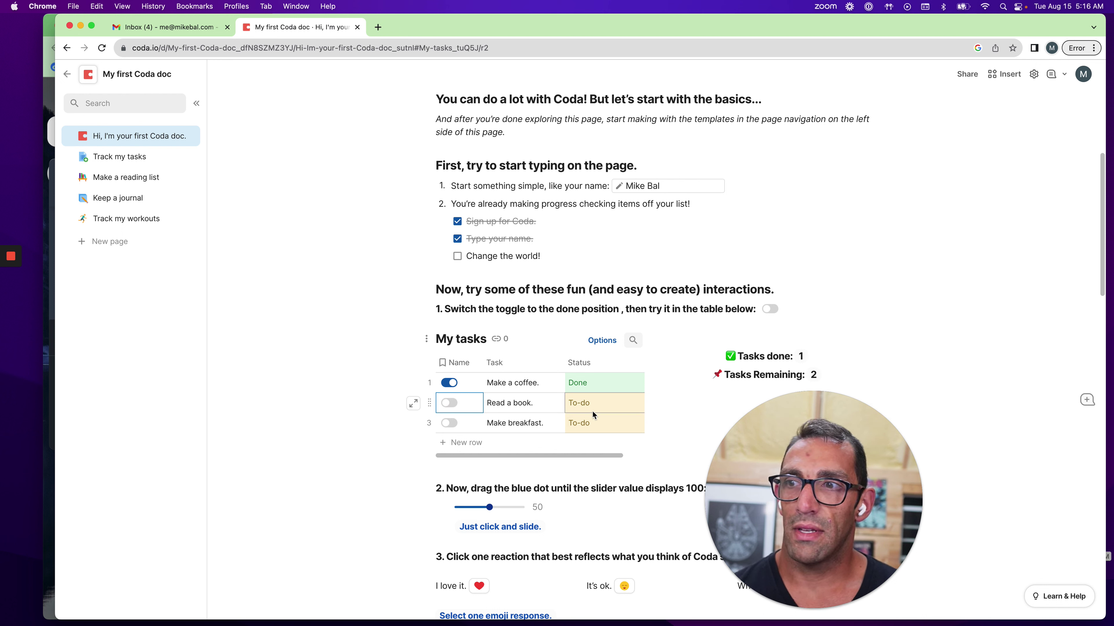
pyautogui.click(445, 408)
pyautogui.click(445, 409)
# Set the practice slider to 100 and choose the heart reaction beside "I love it.".
pyautogui.scroll(-2, 519, 402)
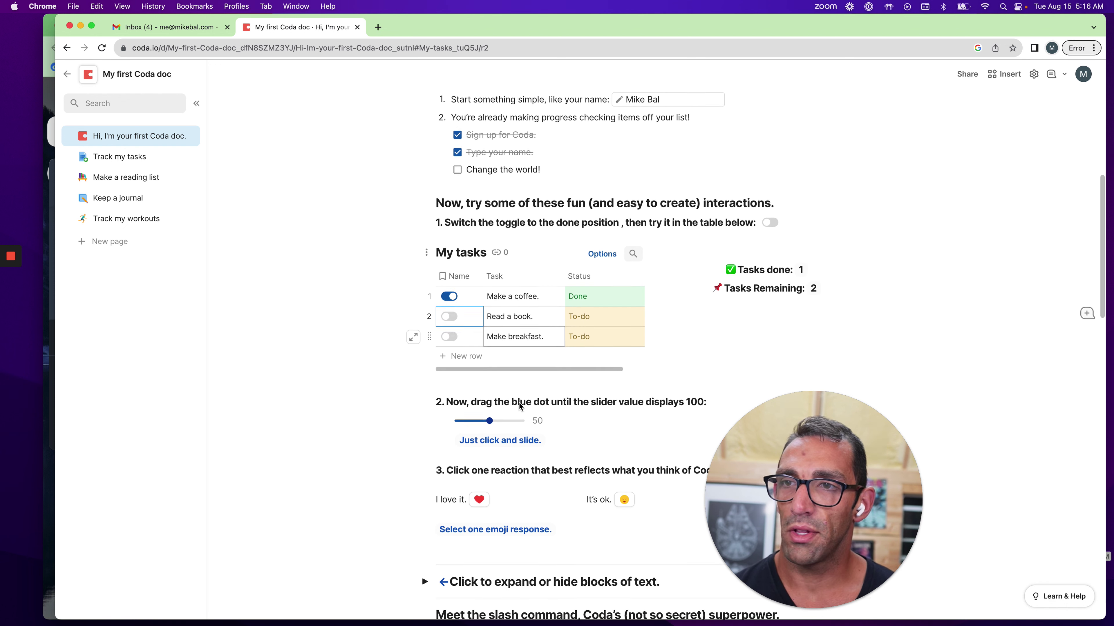
pyautogui.scroll(-1, 518, 403)
pyautogui.scroll(-3, 508, 298)
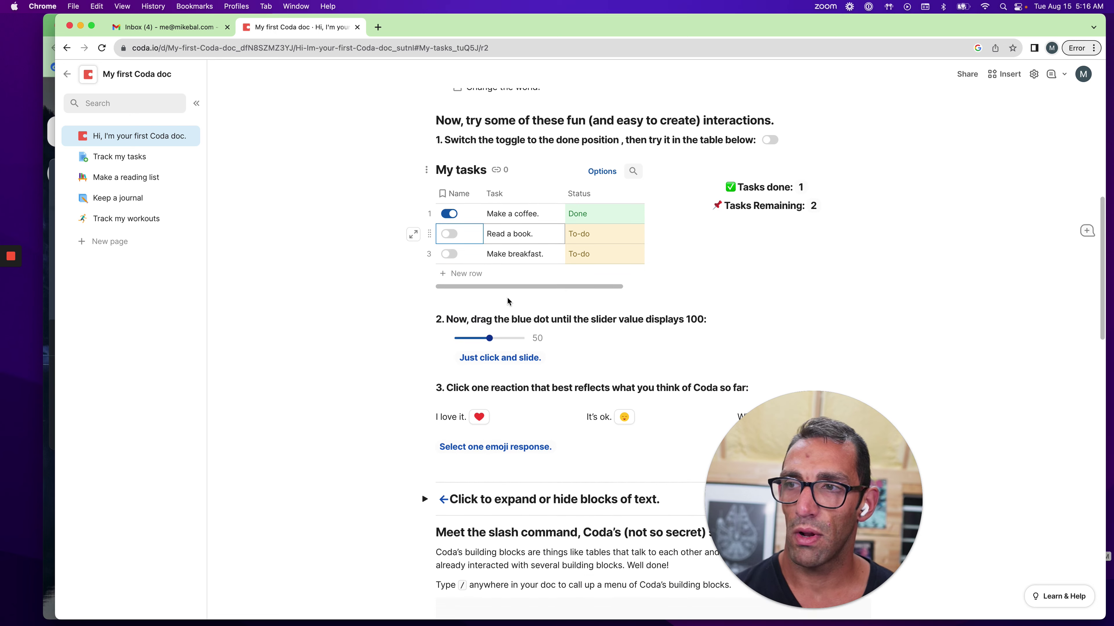
pyautogui.moveTo(489, 315); pyautogui.dragTo(579, 314)
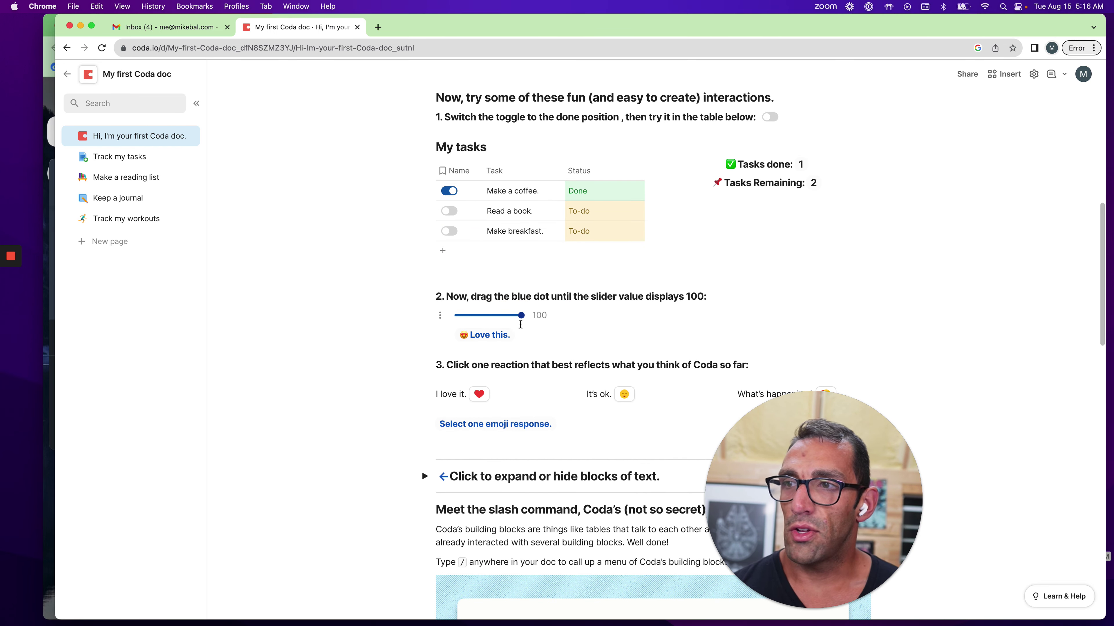
pyautogui.moveTo(520, 315)
pyautogui.mouseDown()
pyautogui.moveTo(468, 315)
pyautogui.moveTo(542, 318)
pyautogui.mouseUp()
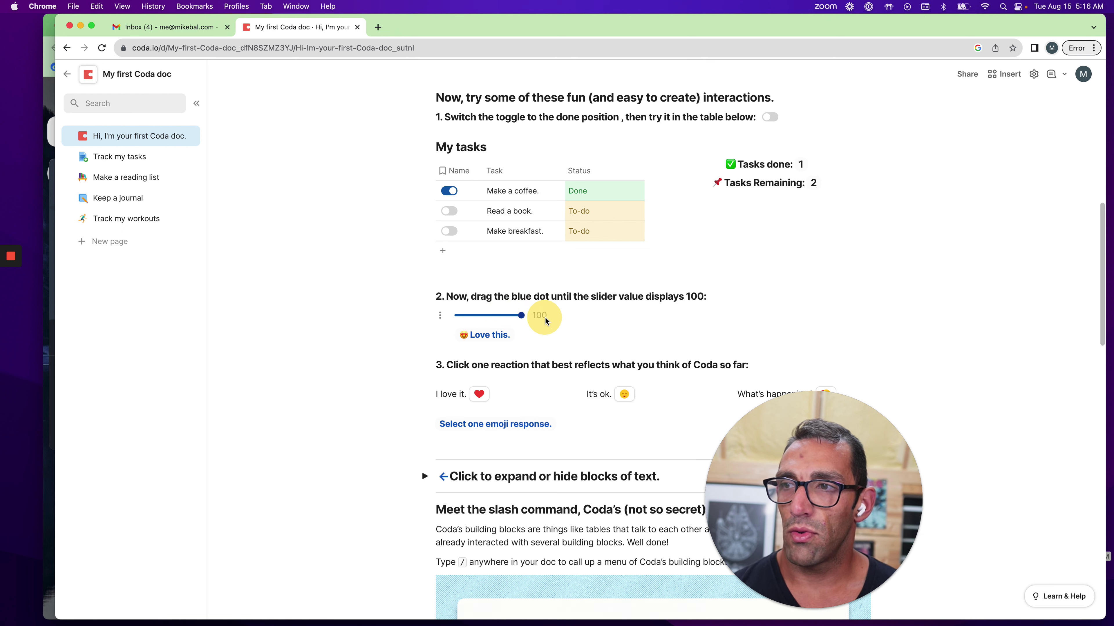
pyautogui.scroll(-3, 615, 364)
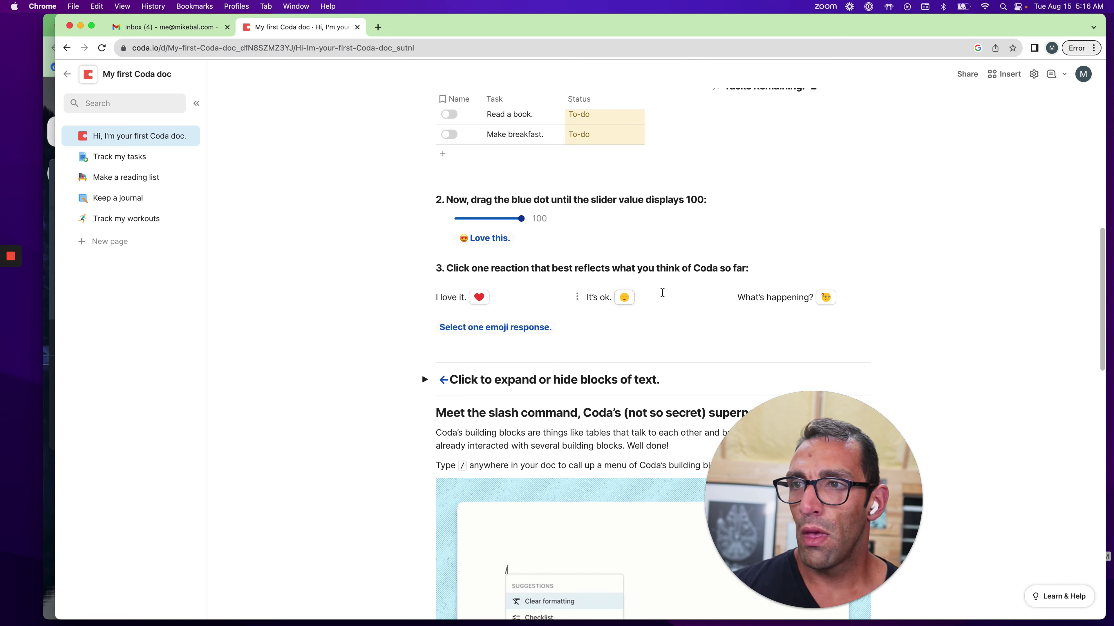
pyautogui.click(479, 297)
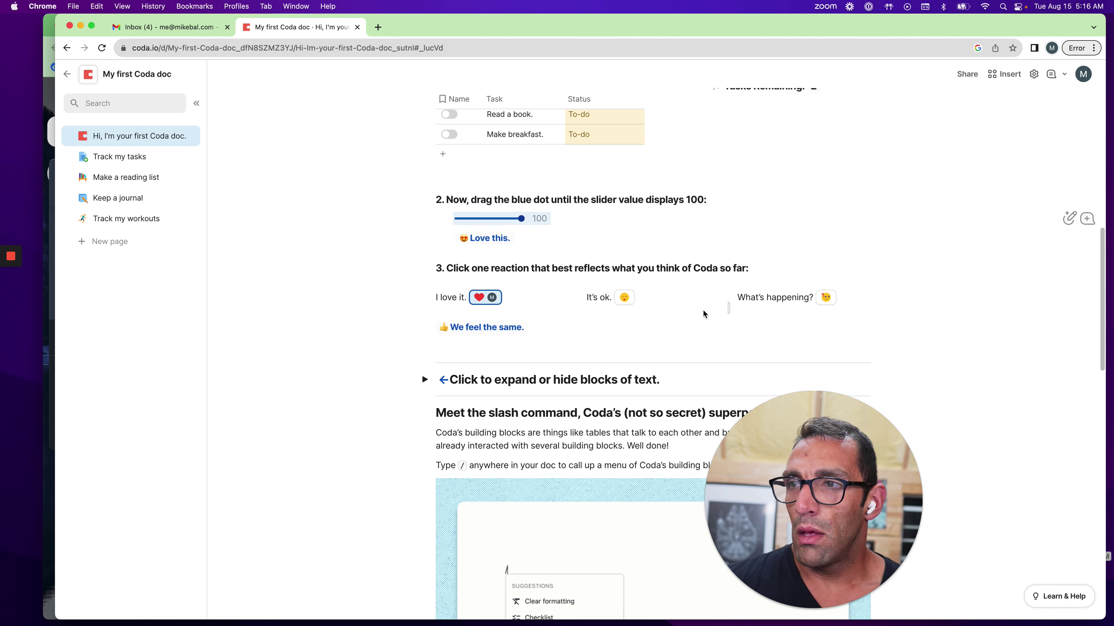
# Add a line below the "Type / anywhere in your doc" sentence and call up the slash command menu there.
pyautogui.scroll(-5, 662, 340)
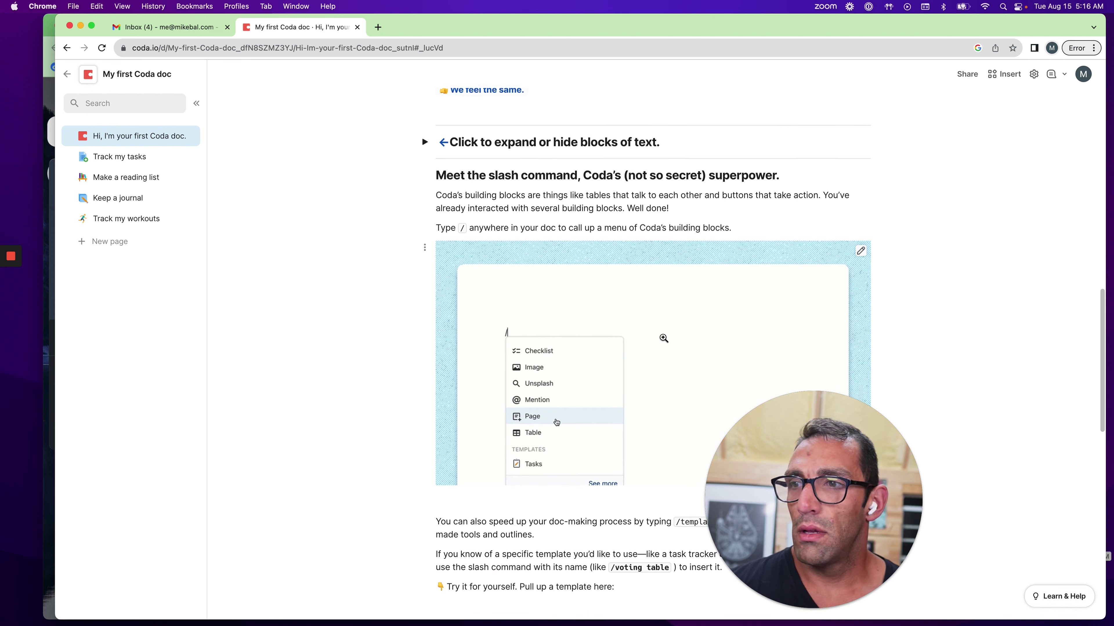
pyautogui.scroll(-1, 663, 338)
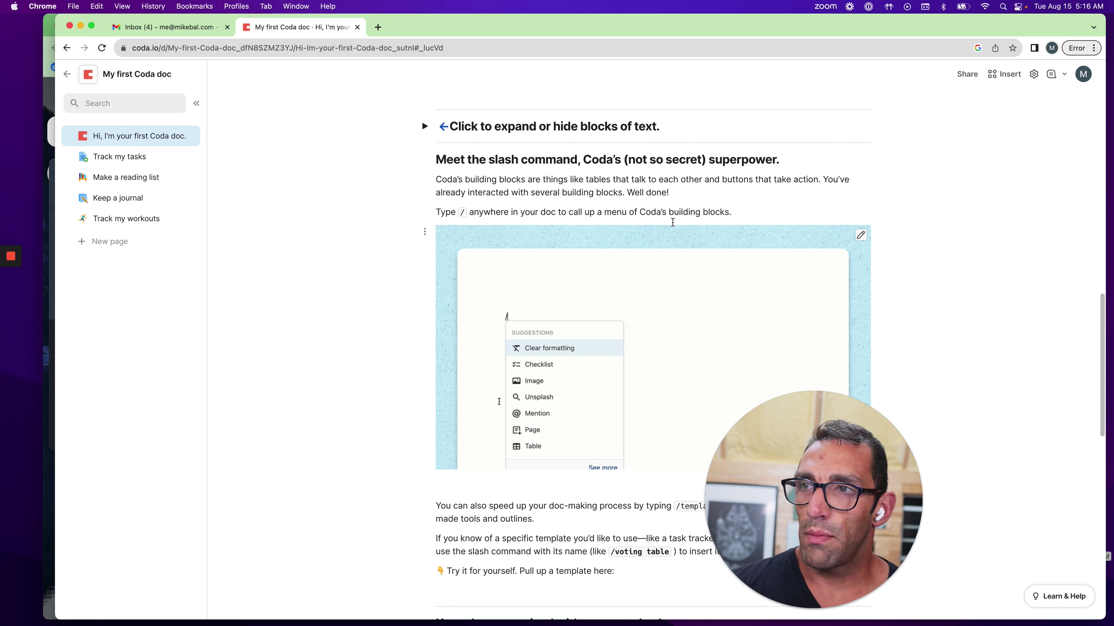
pyautogui.click(753, 213)
pyautogui.press('Return')
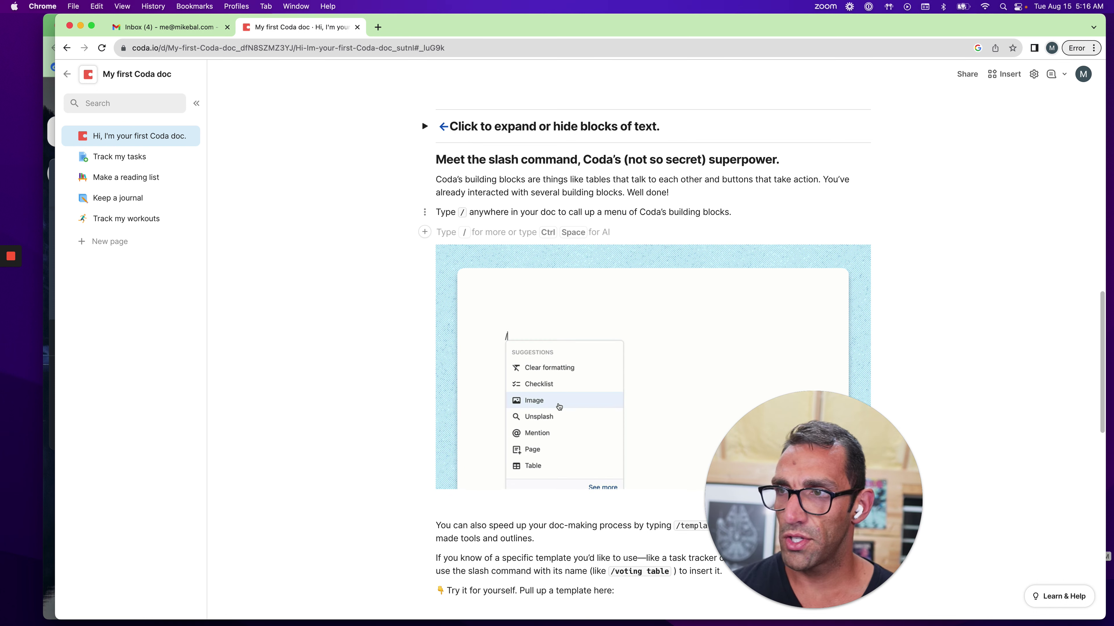
pyautogui.write('/')
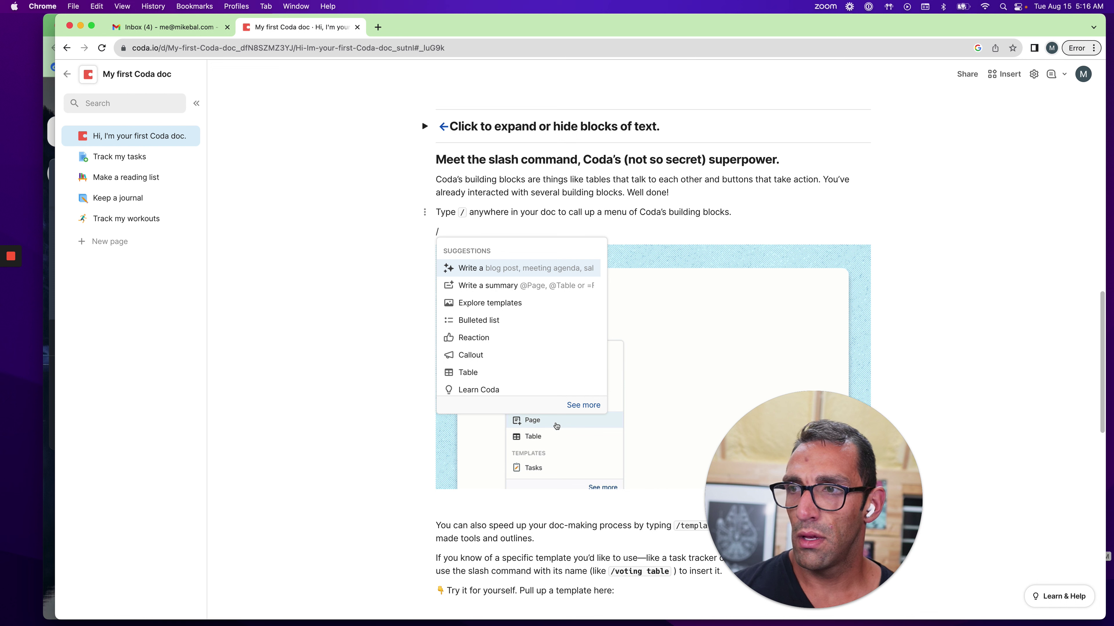
# Look through the slash command menu's suggestions, templates and text and layout blocks, and dismiss it without choosing one.
pyautogui.press('Down')
pyautogui.press('Down')
pyautogui.press('Down')
pyautogui.press('Down')
pyautogui.press('Down')
pyautogui.press('Down')
pyautogui.press('Down')
pyautogui.press('Down')
pyautogui.press('Down')
pyautogui.press('Down')
pyautogui.press('Down')
pyautogui.press('Down')
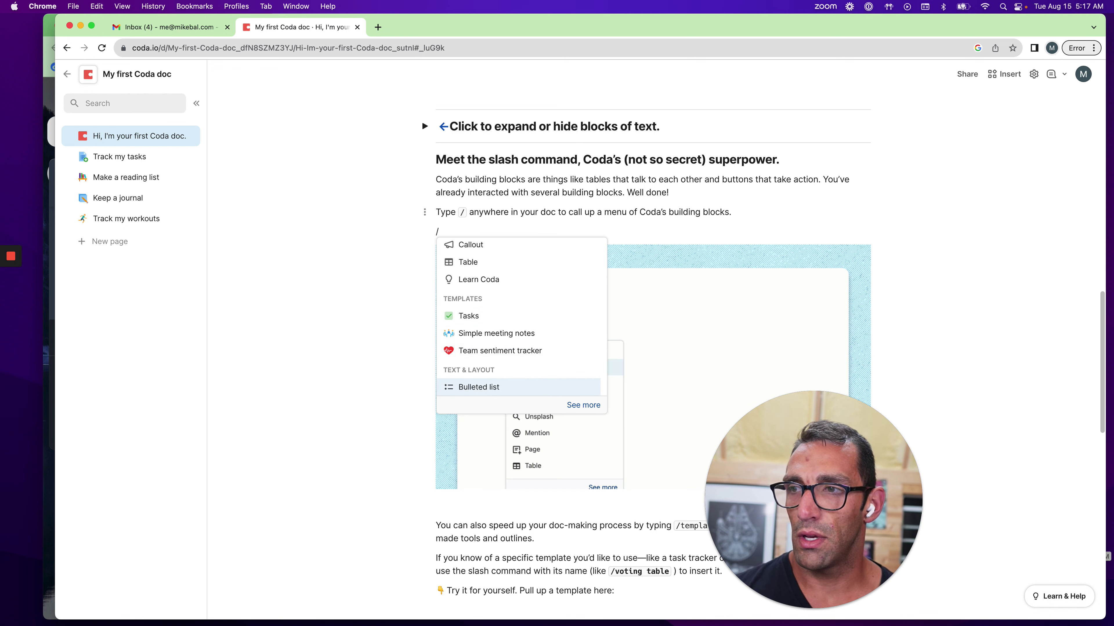
pyautogui.press('Down')
pyautogui.press('Down')
pyautogui.press('Down')
pyautogui.press('Down')
pyautogui.press('Down')
pyautogui.press('Down')
pyautogui.press('Down')
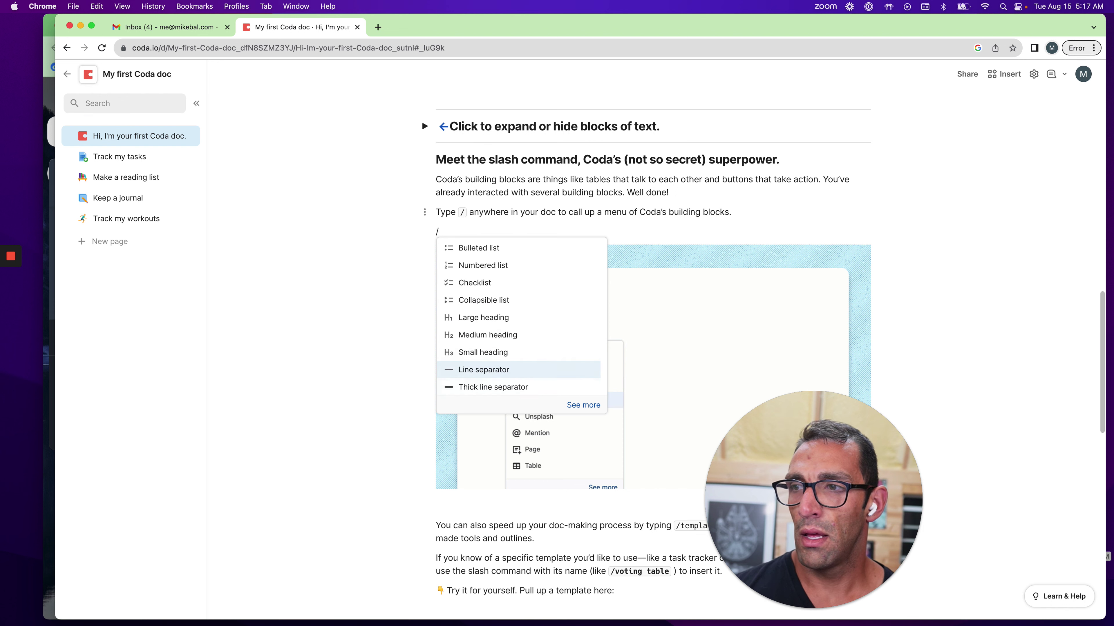
pyautogui.press('Up')
pyautogui.press('Up')
pyautogui.press('Up')
pyautogui.press('Up')
pyautogui.press('Up')
pyautogui.press('Up')
pyautogui.press('Up')
pyautogui.press('Up')
pyautogui.press('Up')
pyautogui.press('Up')
pyautogui.press('Up')
pyautogui.press('Up')
pyautogui.press('Up')
pyautogui.press('Up')
pyautogui.press('Up')
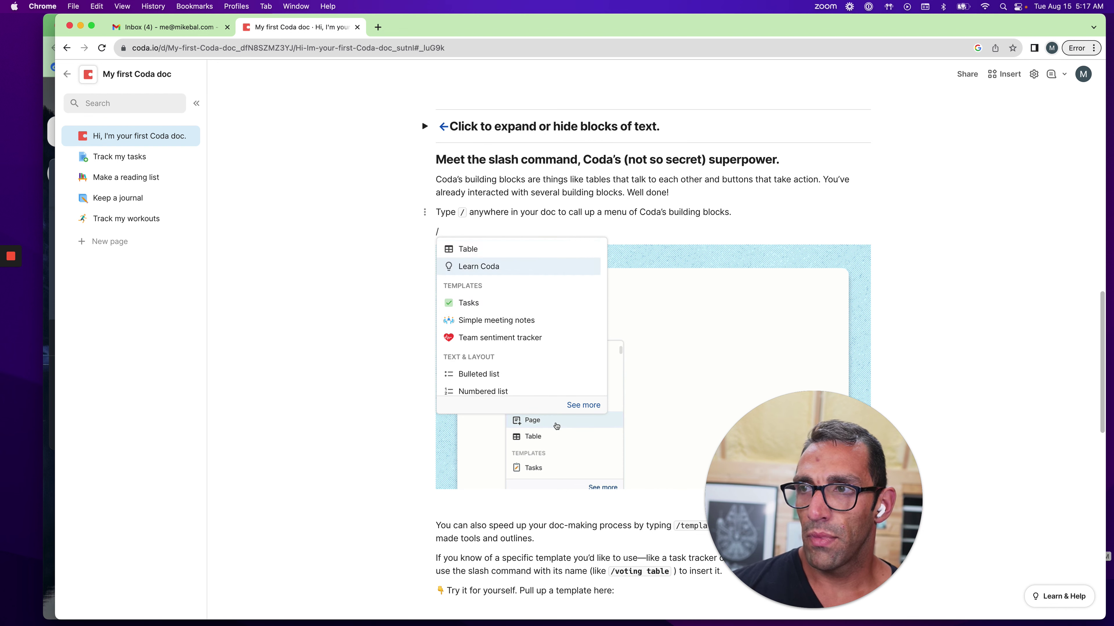
pyautogui.press('Up')
pyautogui.press('Up')
pyautogui.press('Up')
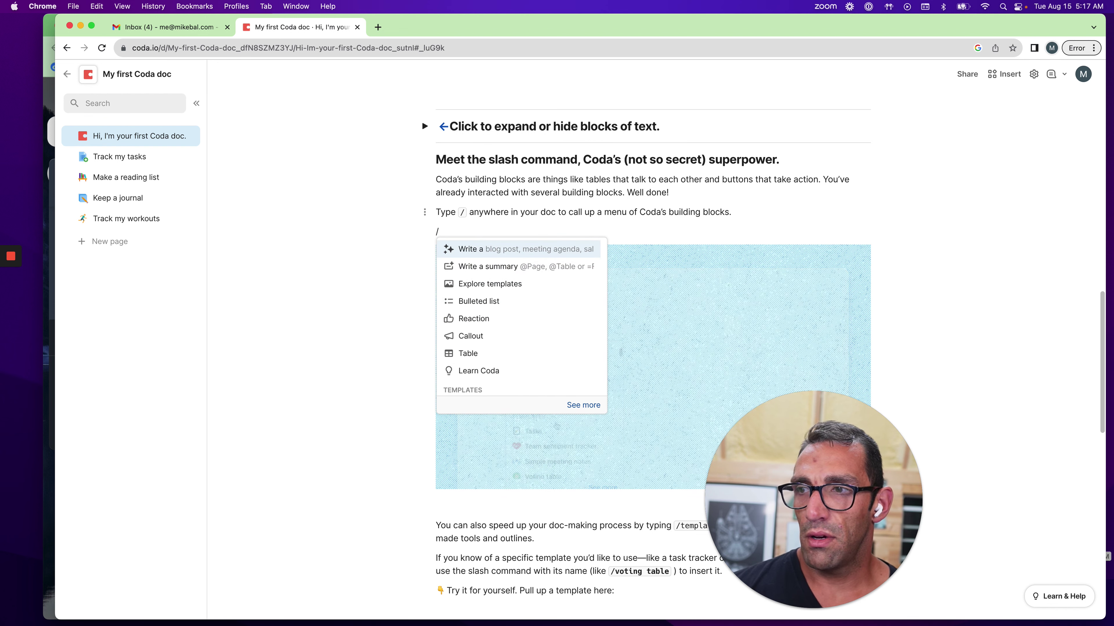
pyautogui.press('Down')
pyautogui.press('Down')
pyautogui.press('Down')
pyautogui.press('Down')
pyautogui.press('Down')
pyautogui.press('Down')
pyautogui.press('Down')
pyautogui.press('Down')
pyautogui.press('Down')
pyautogui.press('Down')
pyautogui.press('Up')
pyautogui.press('Up')
pyautogui.press('Up')
pyautogui.press('Up')
pyautogui.press('Up')
pyautogui.press('Up')
pyautogui.press('Up')
pyautogui.press('Up')
pyautogui.press('Up')
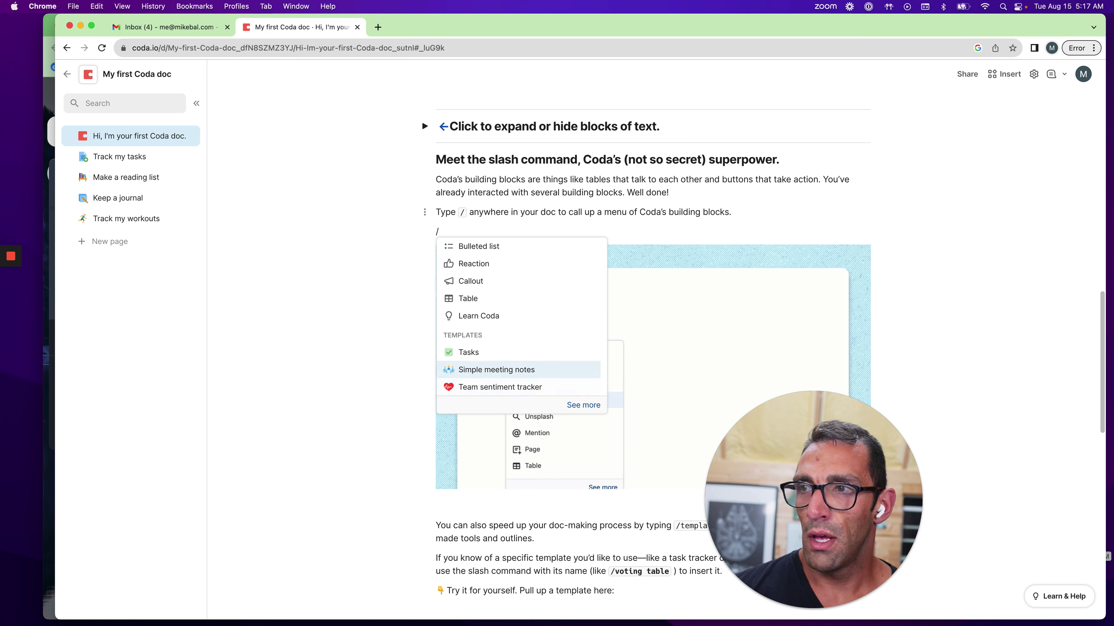
pyautogui.press('Up')
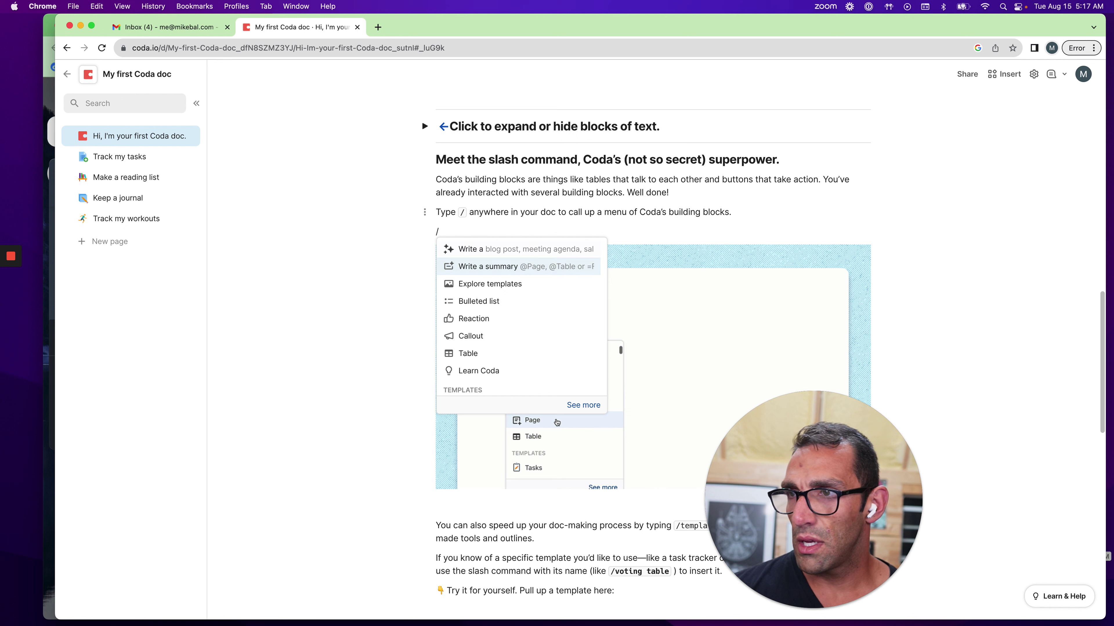
pyautogui.press('Up')
pyautogui.press('Down')
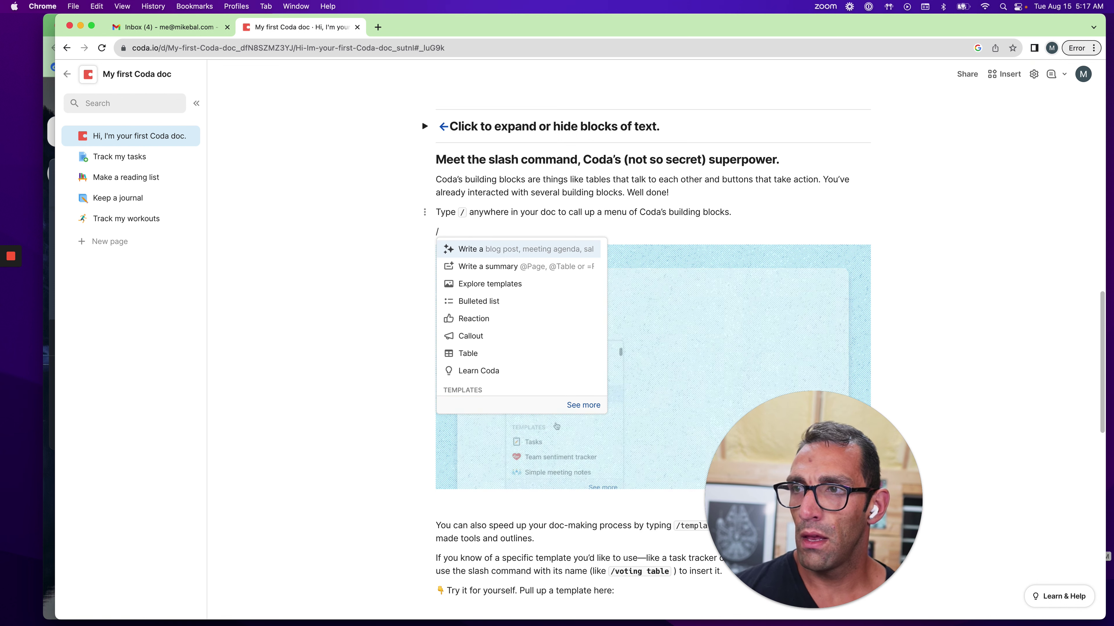
pyautogui.press('Down')
pyautogui.press('Down')
pyautogui.press('Down')
pyautogui.press('Down')
pyautogui.press('Down')
pyautogui.press('Down')
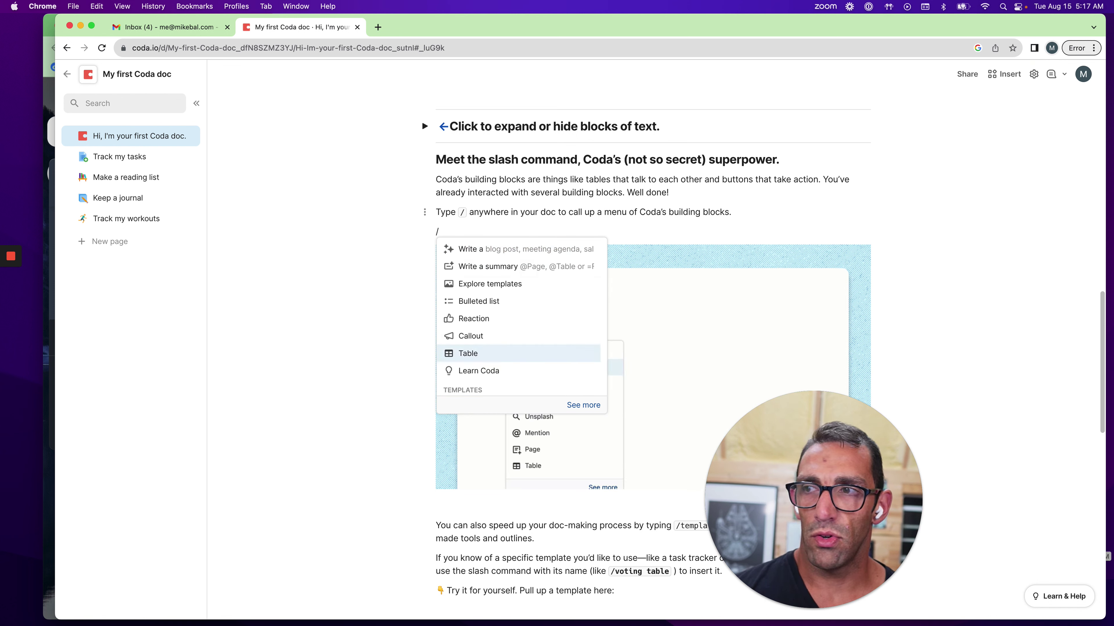
pyautogui.press('Down')
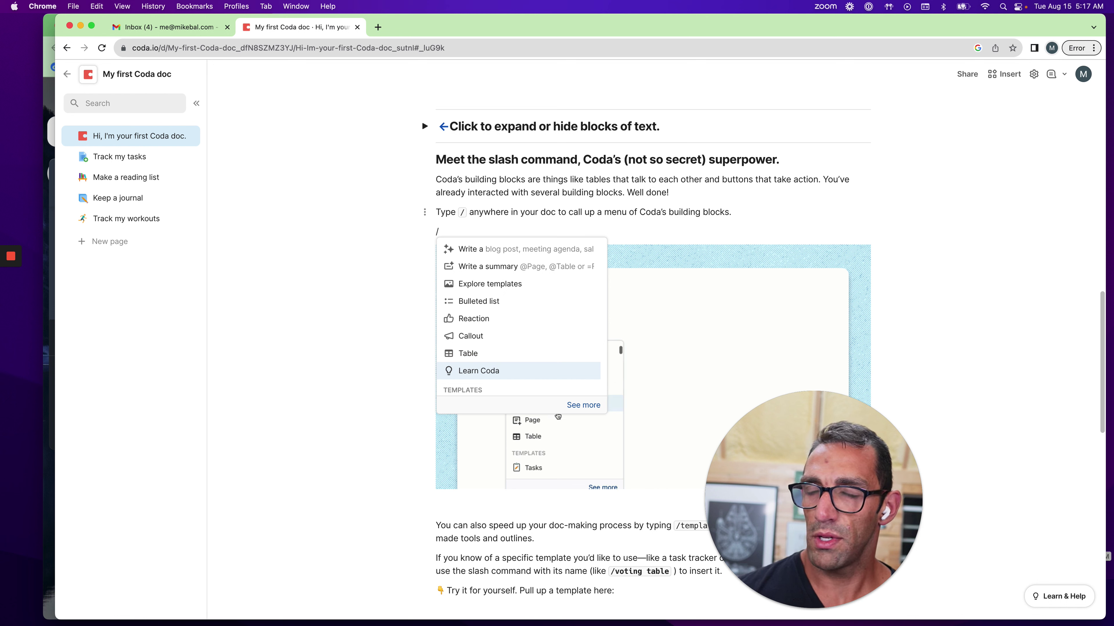
pyautogui.press('Up')
pyautogui.press('Up')
pyautogui.press('Up')
pyautogui.press('Up')
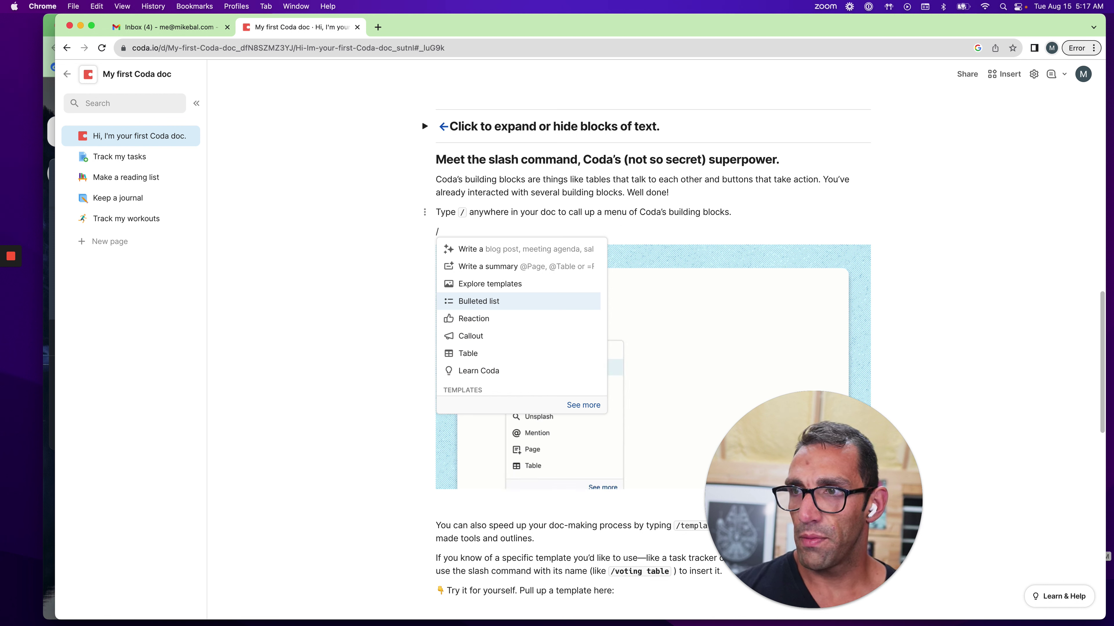
pyautogui.press('Up')
pyautogui.press('Up')
pyautogui.press('Up')
pyautogui.press('Down')
pyautogui.press('Down')
pyautogui.press('Down')
pyautogui.press('Down')
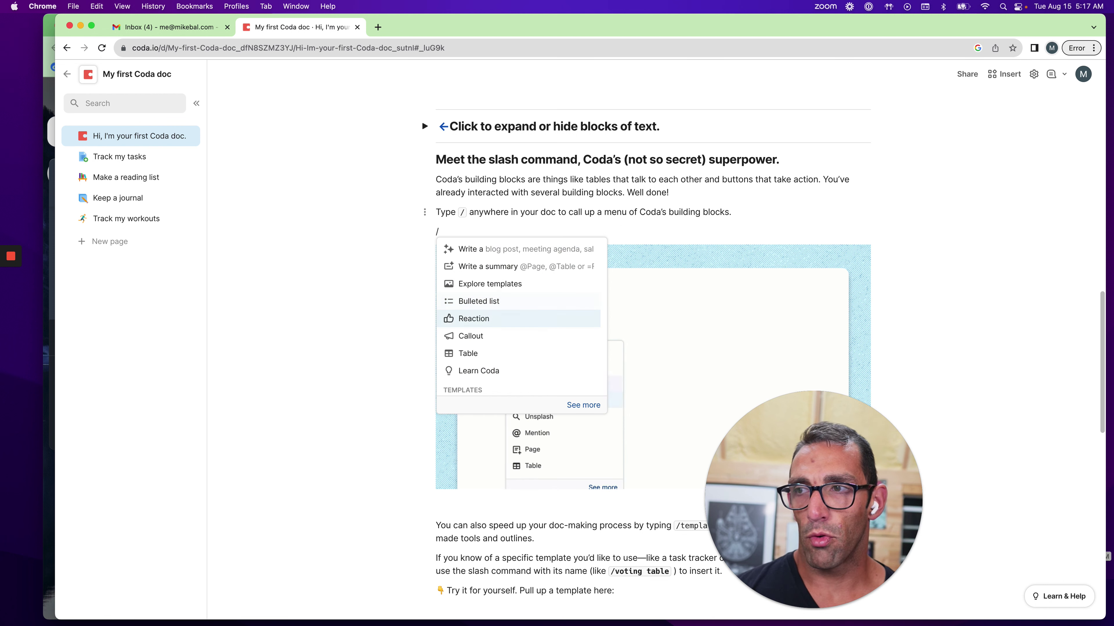
pyautogui.press('Down')
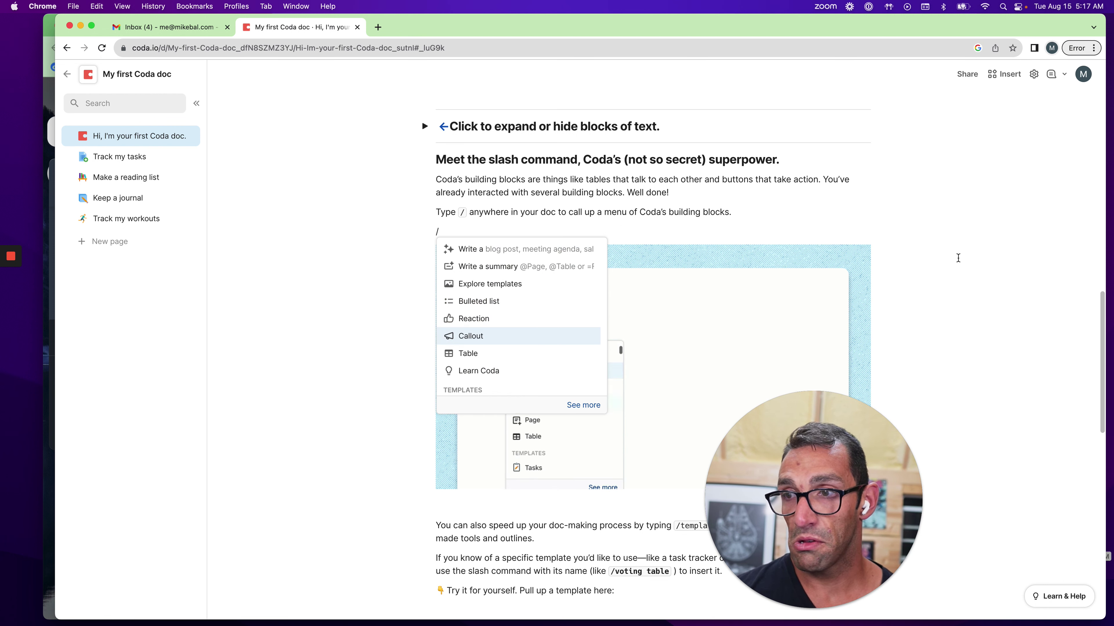
pyautogui.press('Escape')
# Look over the welcome page's remaining sections on templates, pages and subpages, and return to its beginning.
pyautogui.scroll(-5, 639, 437)
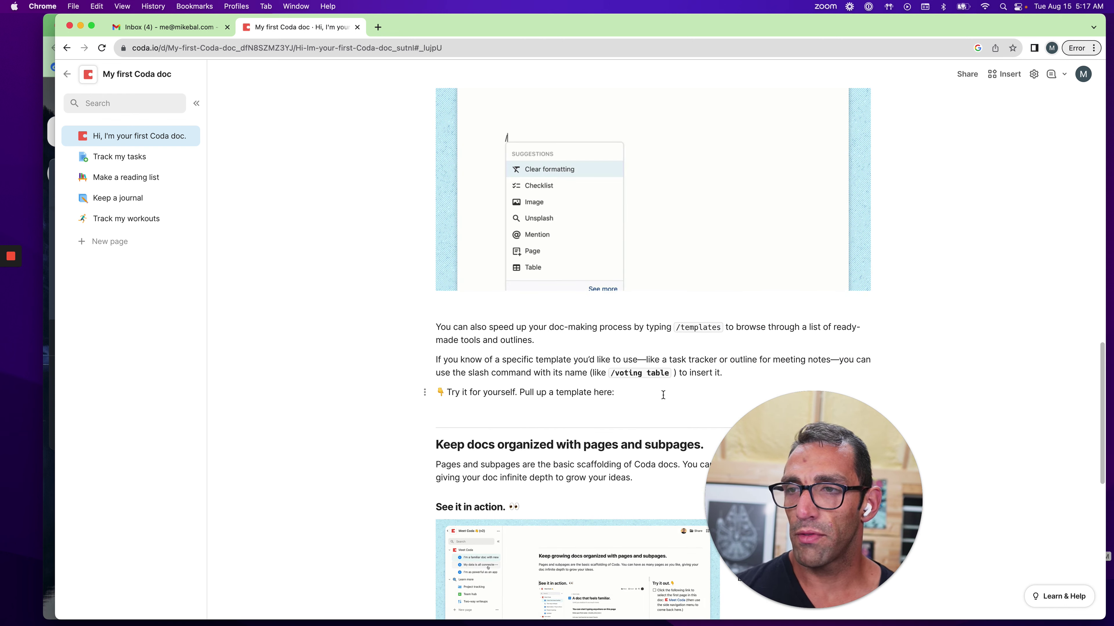
pyautogui.scroll(-6, 555, 367)
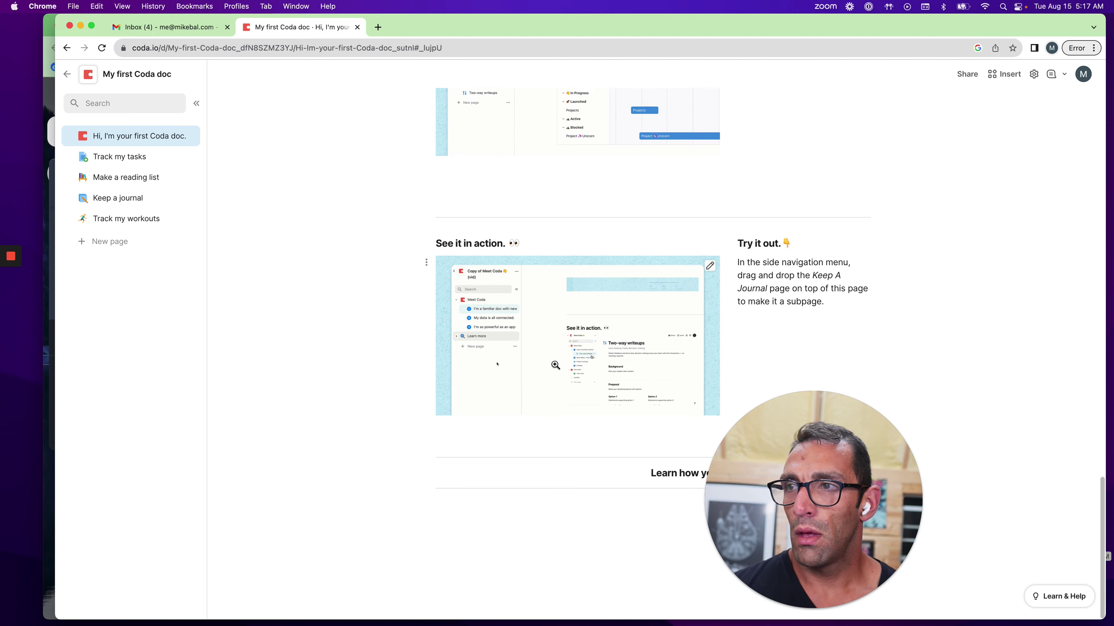
pyautogui.scroll(6, 555, 364)
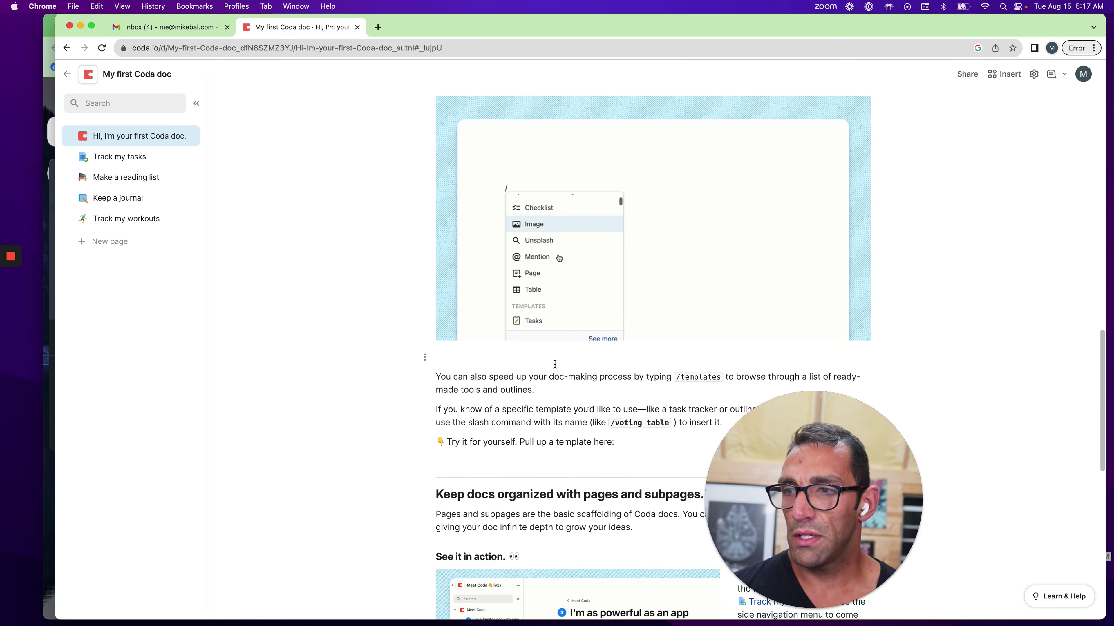
pyautogui.scroll(-2, 554, 365)
pyautogui.scroll(20, 555, 367)
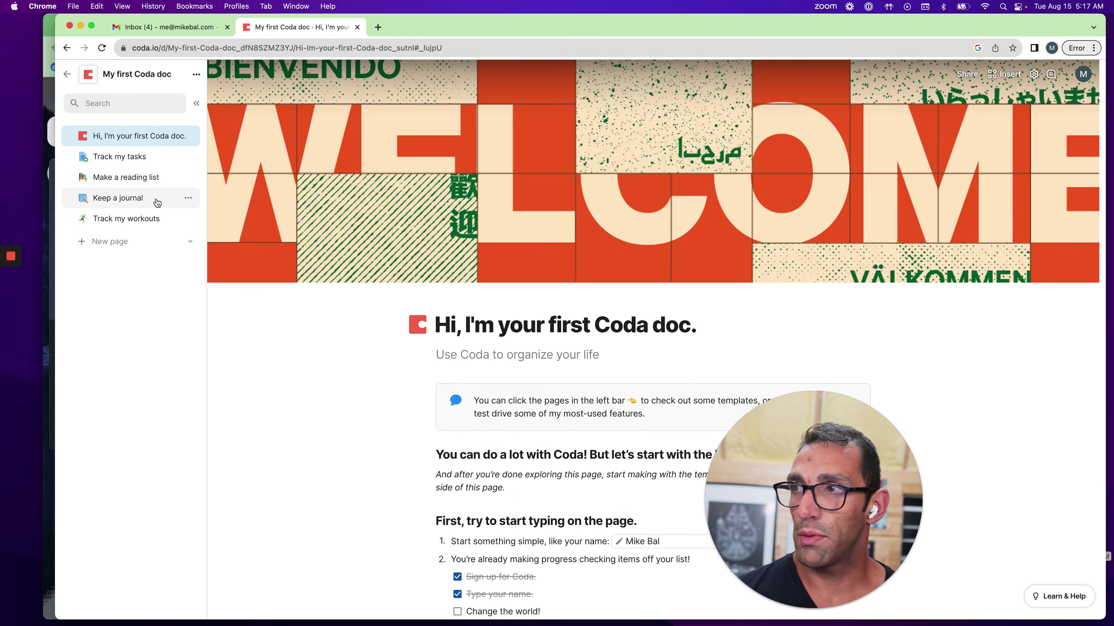
# Open the Track my tasks page and look over its table view and connected card view.
pyautogui.click(145, 161)
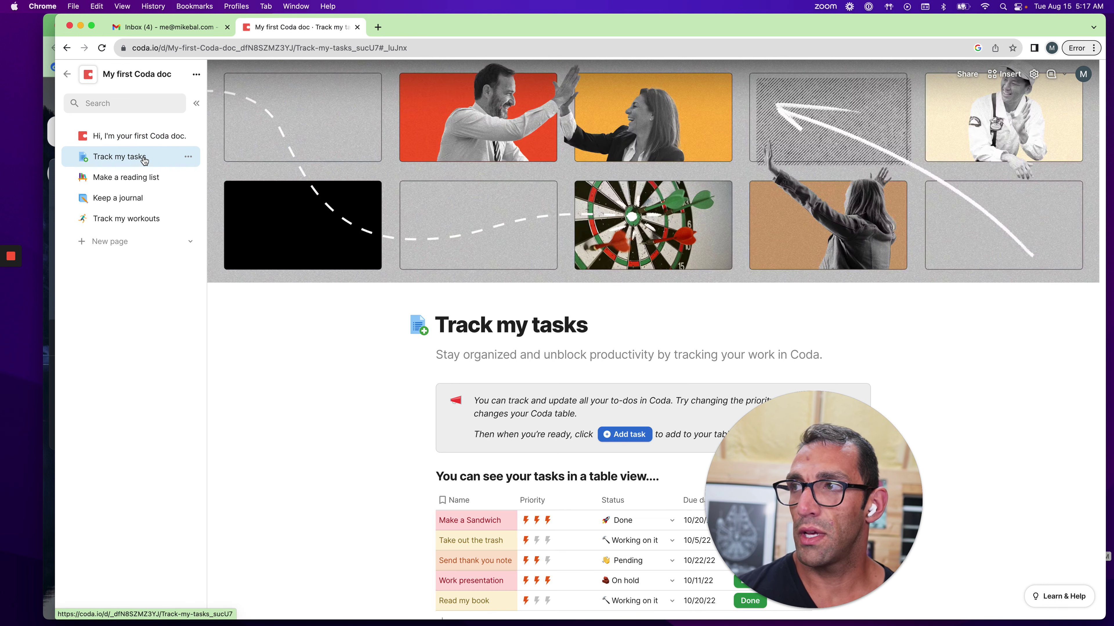
pyautogui.scroll(-5, 269, 321)
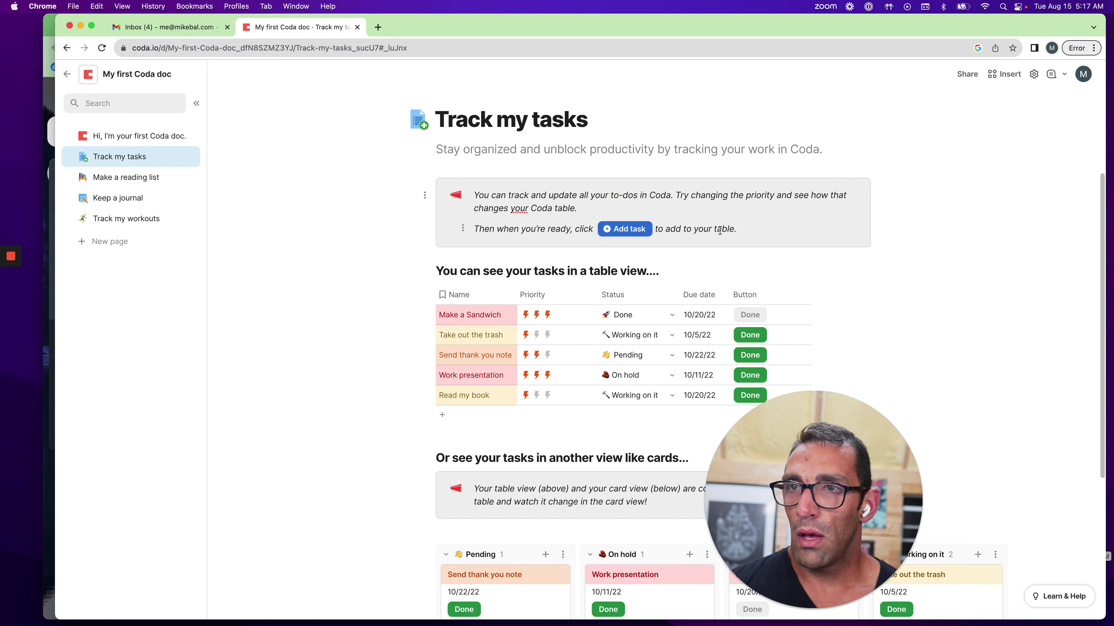
pyautogui.scroll(-5, 844, 277)
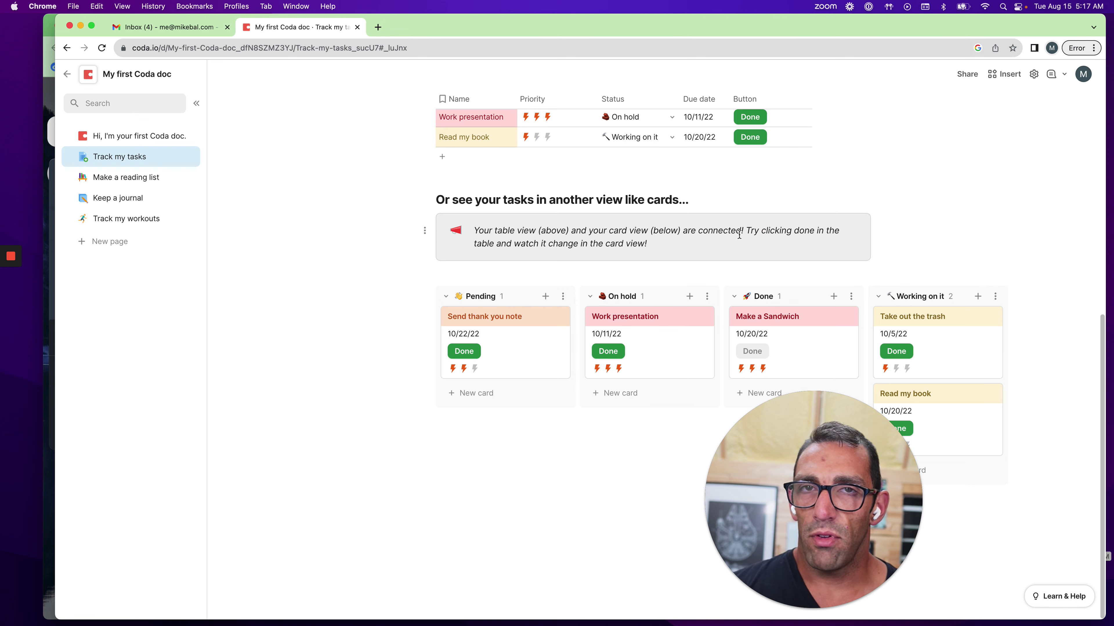
pyautogui.scroll(2, 739, 235)
pyautogui.scroll(1, 739, 234)
pyautogui.scroll(10, 739, 234)
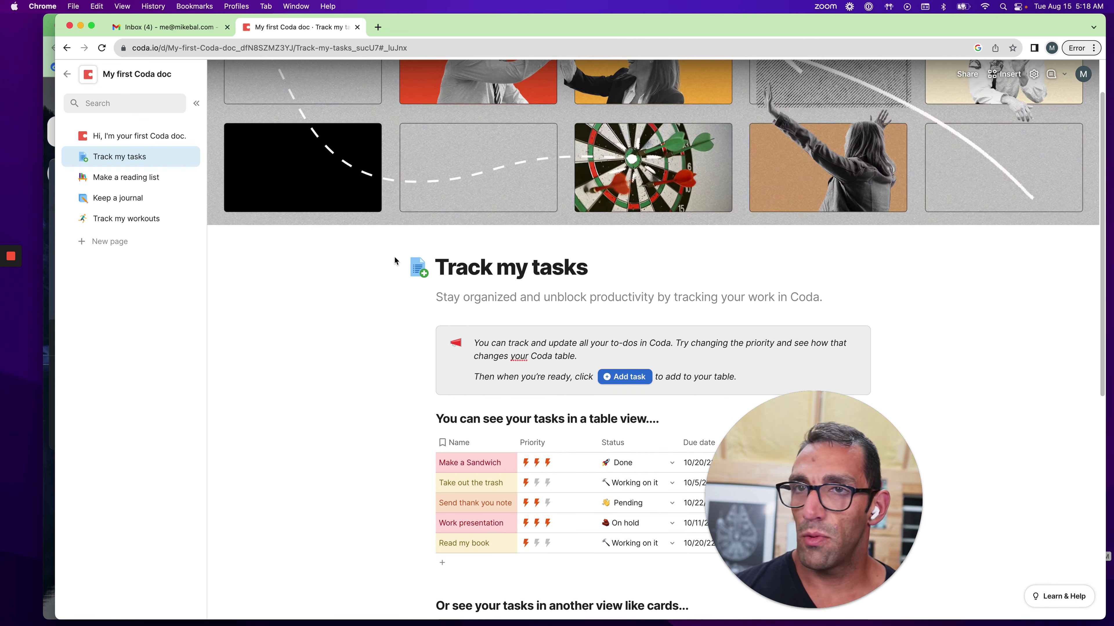
pyautogui.scroll(2, 394, 259)
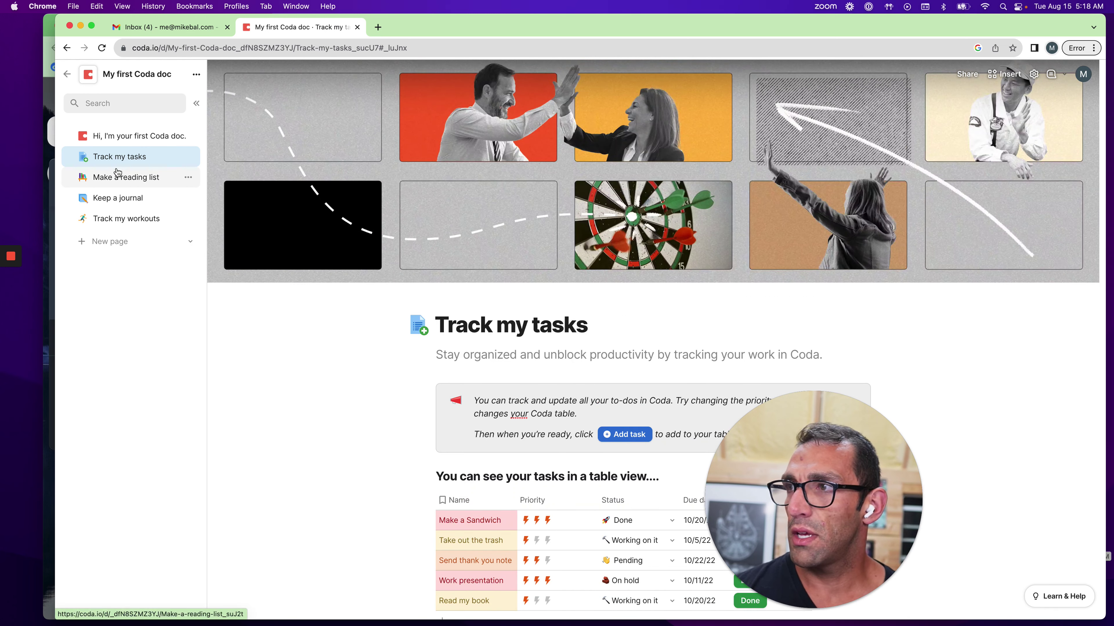
# Add a new blank page to the doc and browse the templates available to insert into it.
pyautogui.click(119, 241)
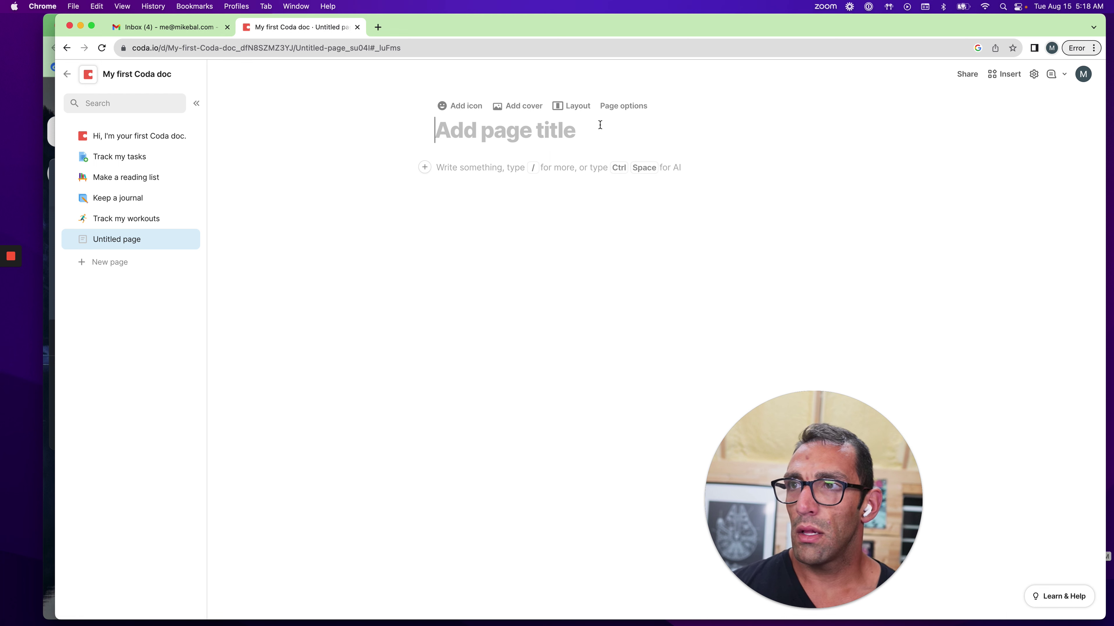
pyautogui.click(1016, 76)
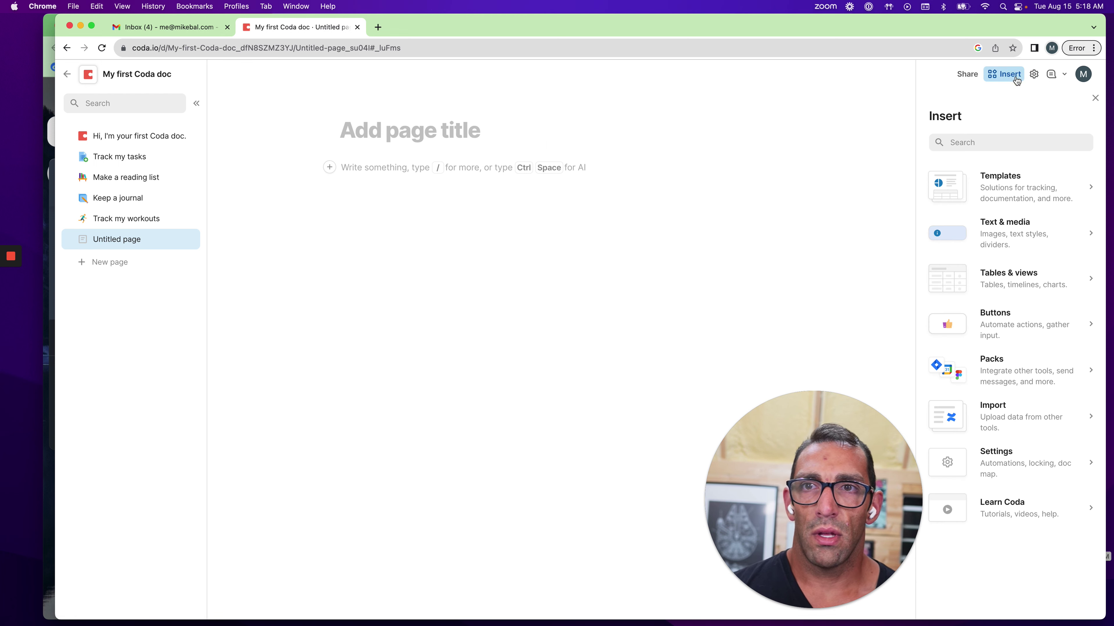
pyautogui.click(1016, 198)
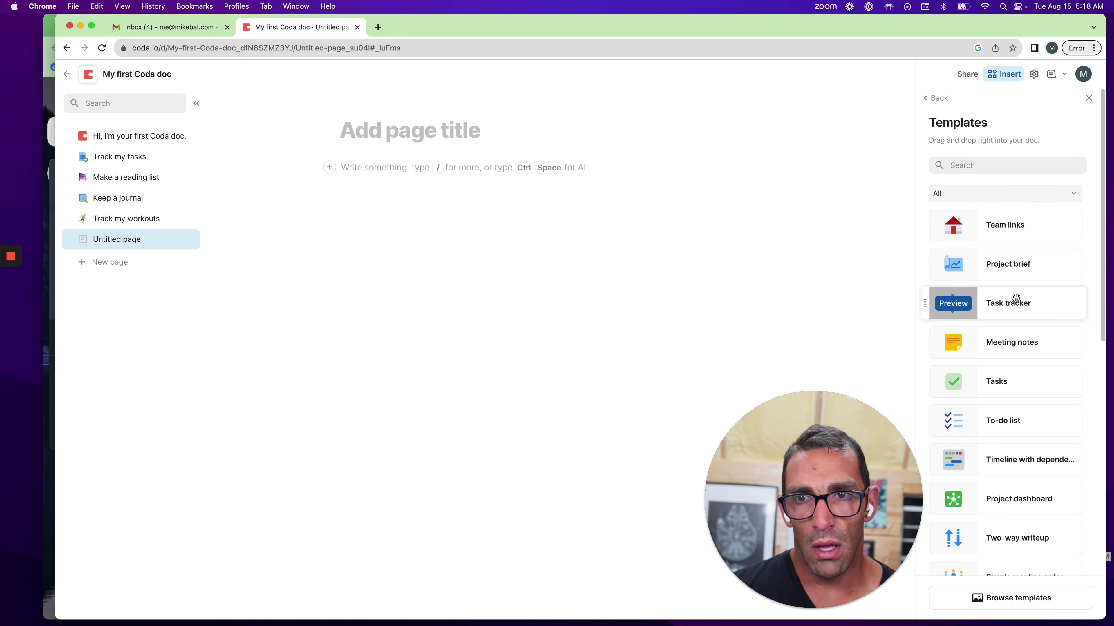
pyautogui.scroll(-3, 1015, 299)
pyautogui.scroll(-3, 1015, 297)
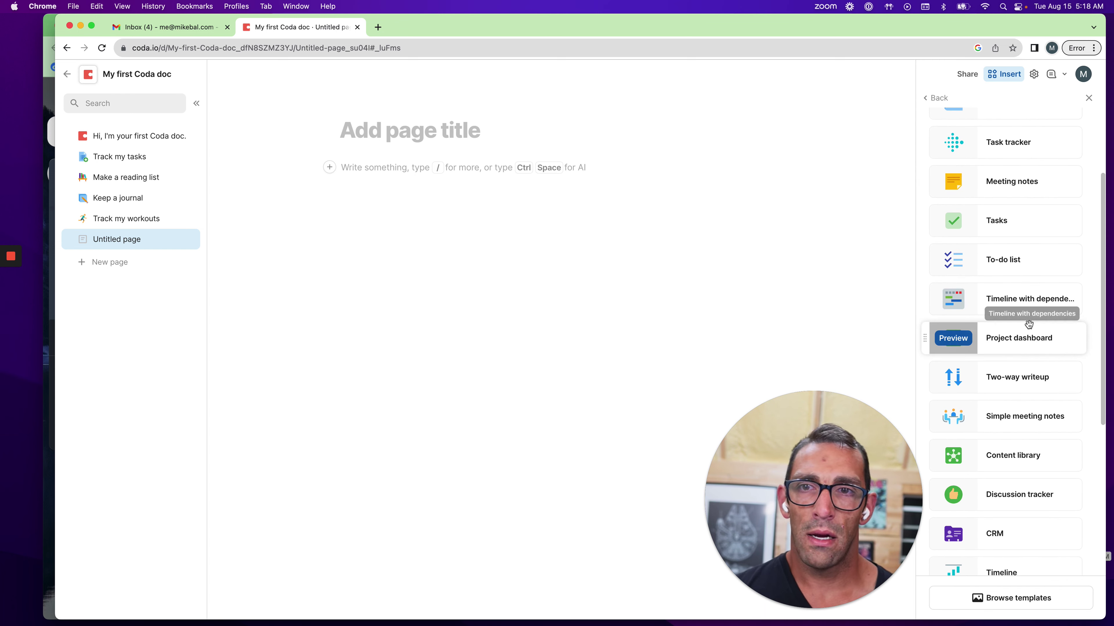
# Preview the Project dashboard template and examine its status summary and task tracker board.
pyautogui.click(1026, 342)
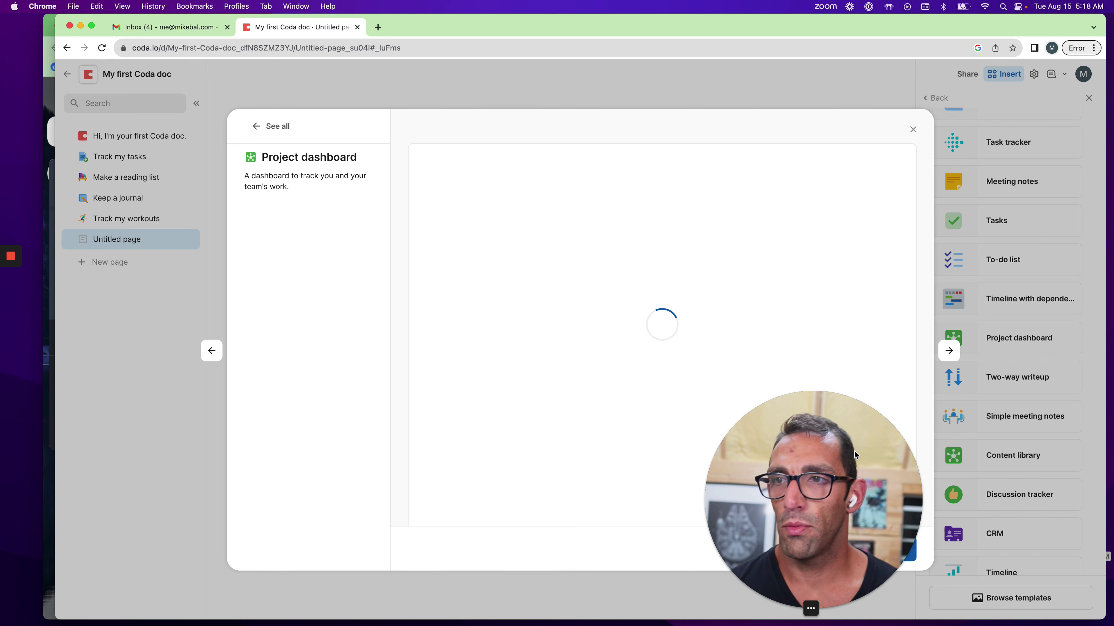
pyautogui.moveTo(855, 452); pyautogui.dragTo(367, 495)
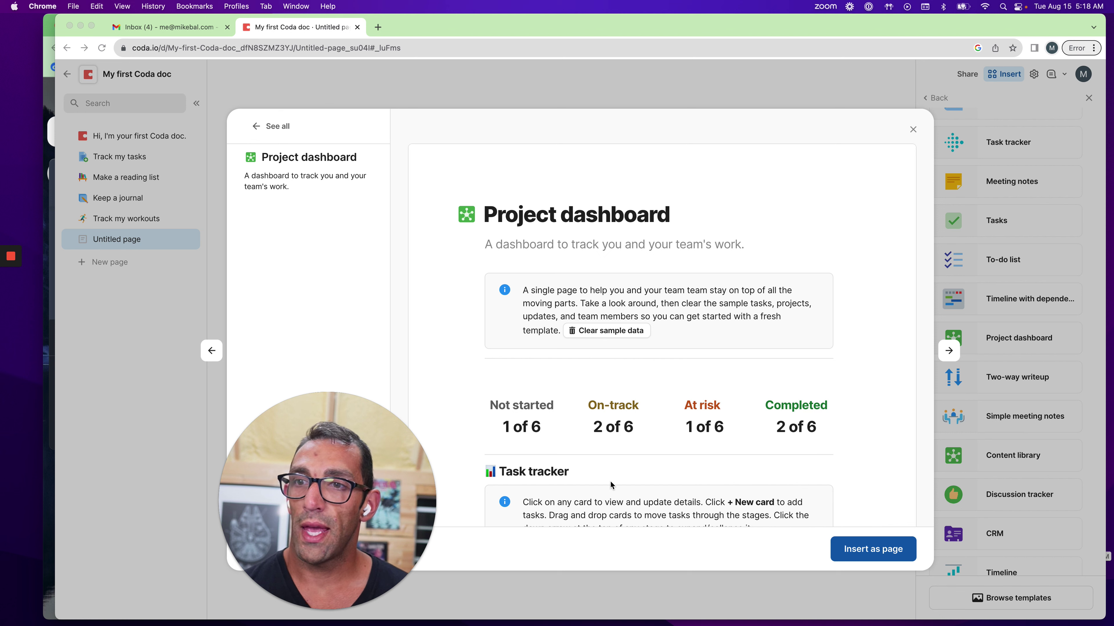
pyautogui.scroll(-2, 728, 437)
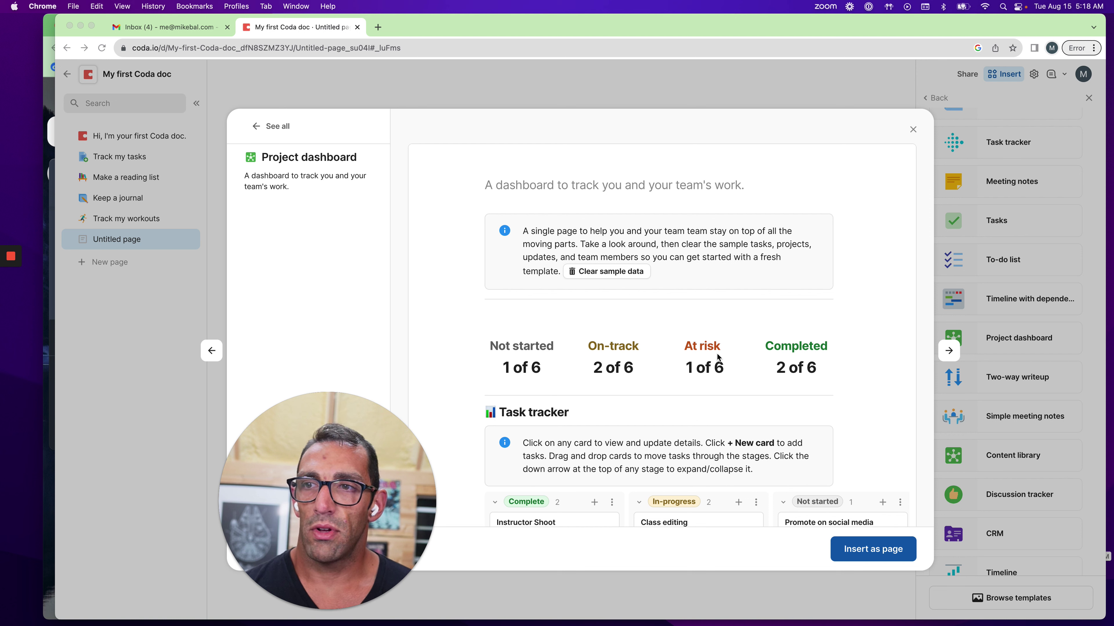
pyautogui.scroll(-2, 759, 374)
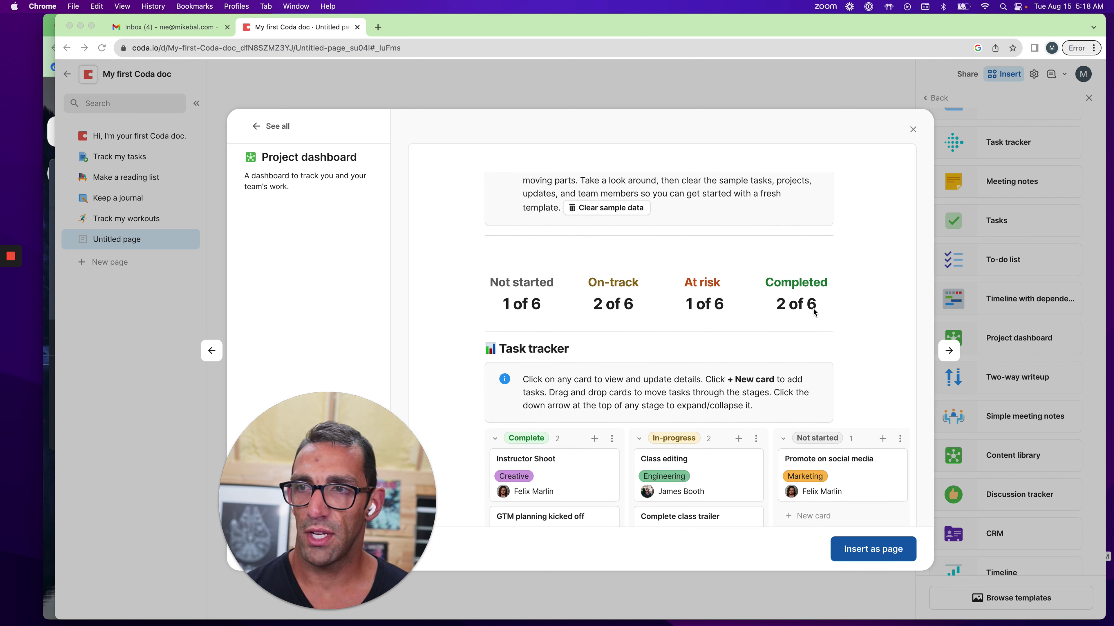
pyautogui.scroll(-3, 813, 310)
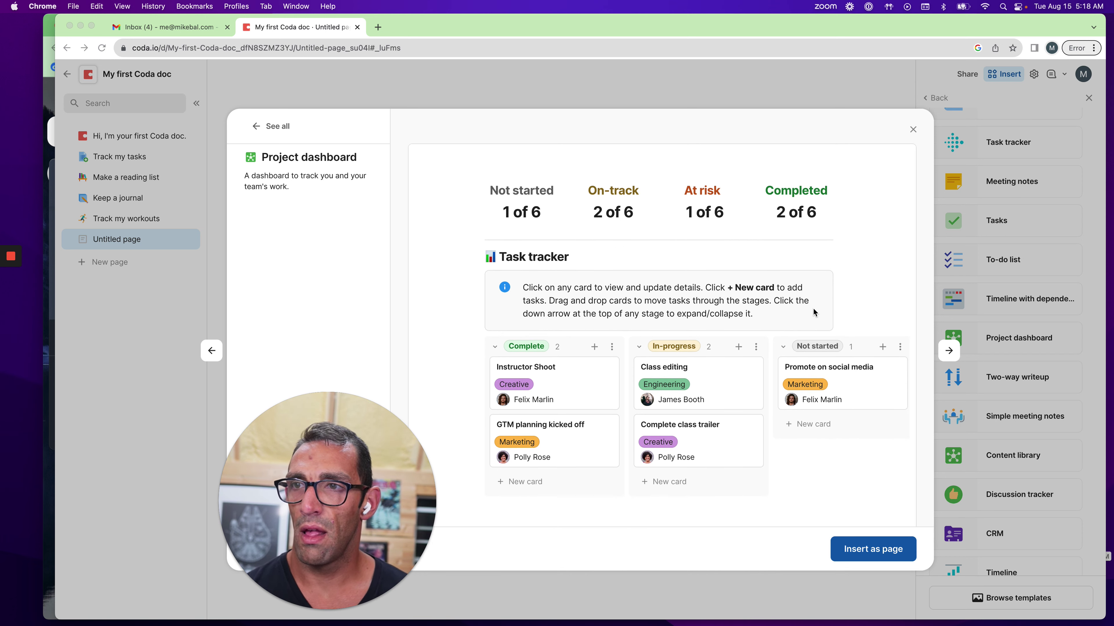
pyautogui.scroll(-4, 813, 309)
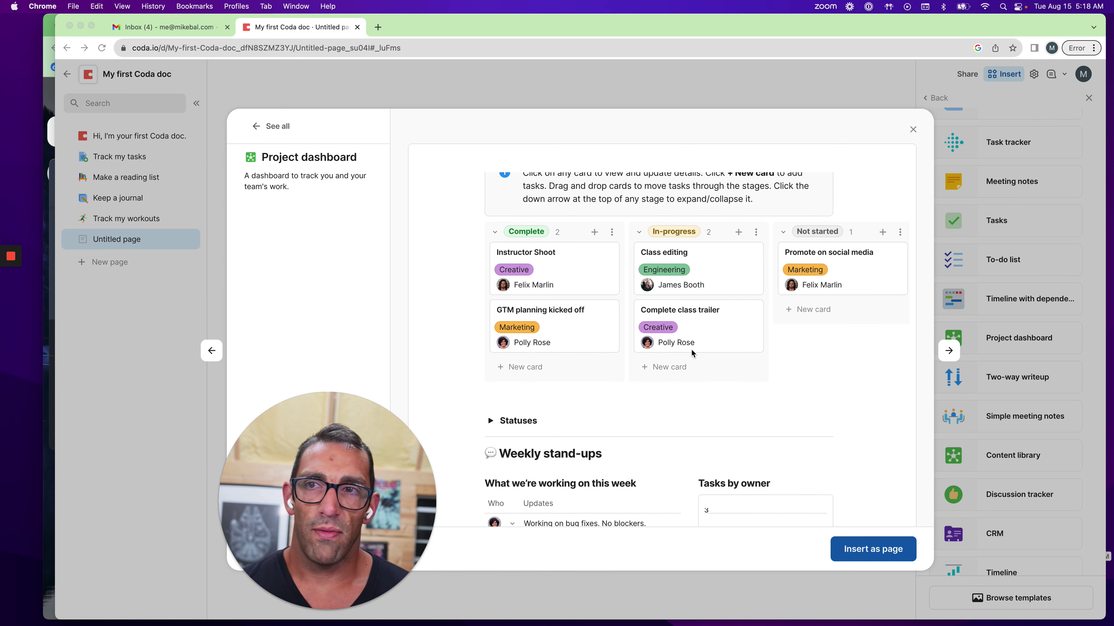
pyautogui.scroll(-3, 686, 340)
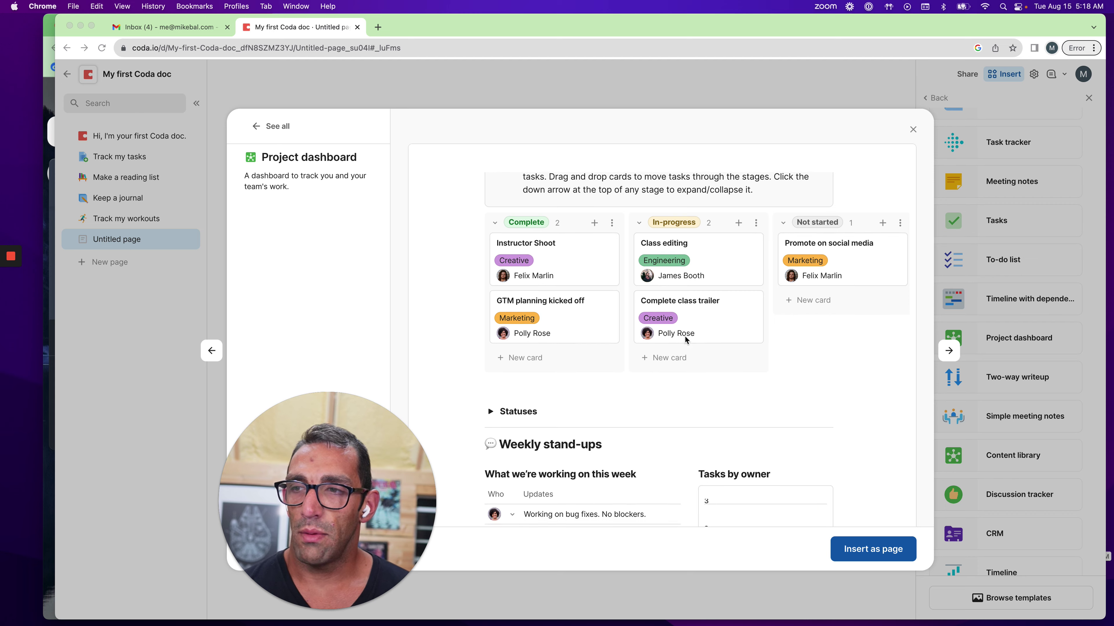
pyautogui.scroll(3, 789, 241)
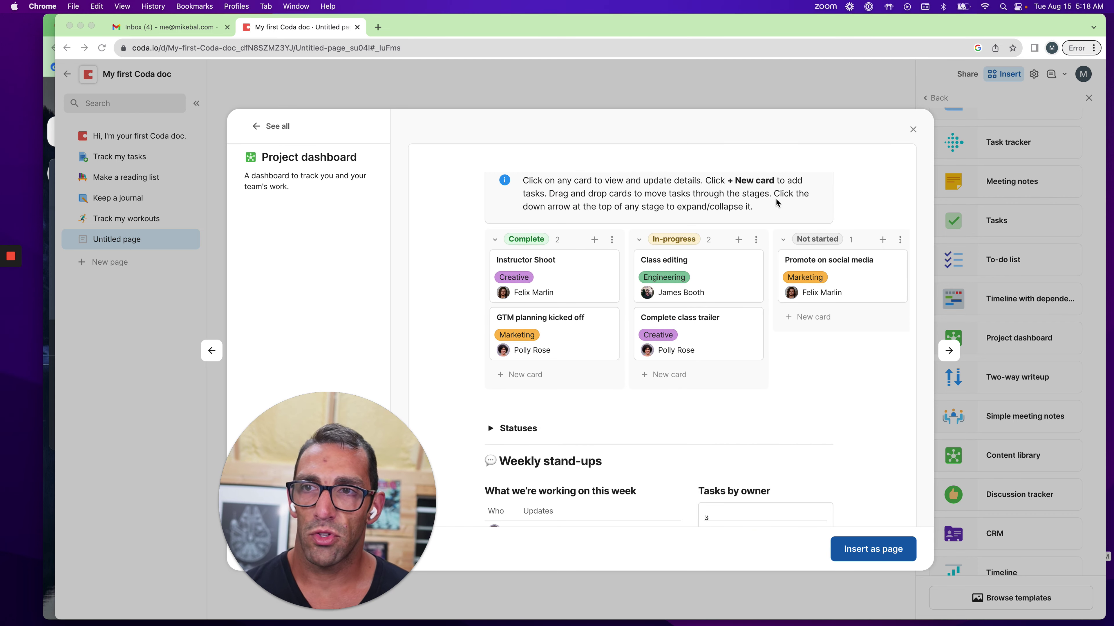
pyautogui.scroll(-2, 768, 309)
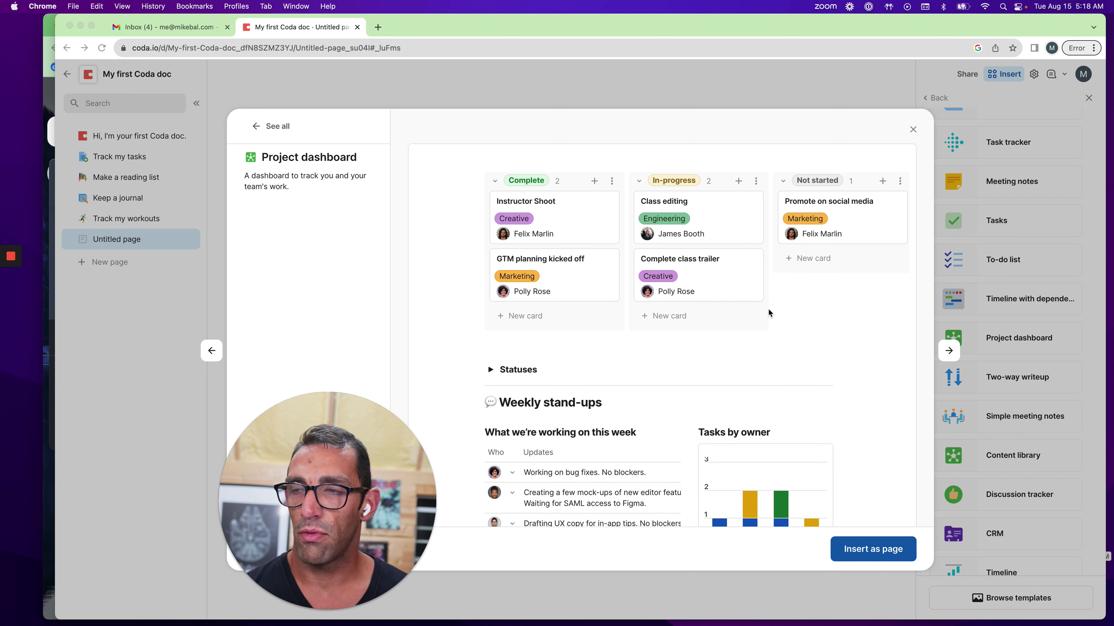
# Examine the template's weekly stand-ups, tasks-by-owner chart and project teams sections.
pyautogui.scroll(-2, 768, 309)
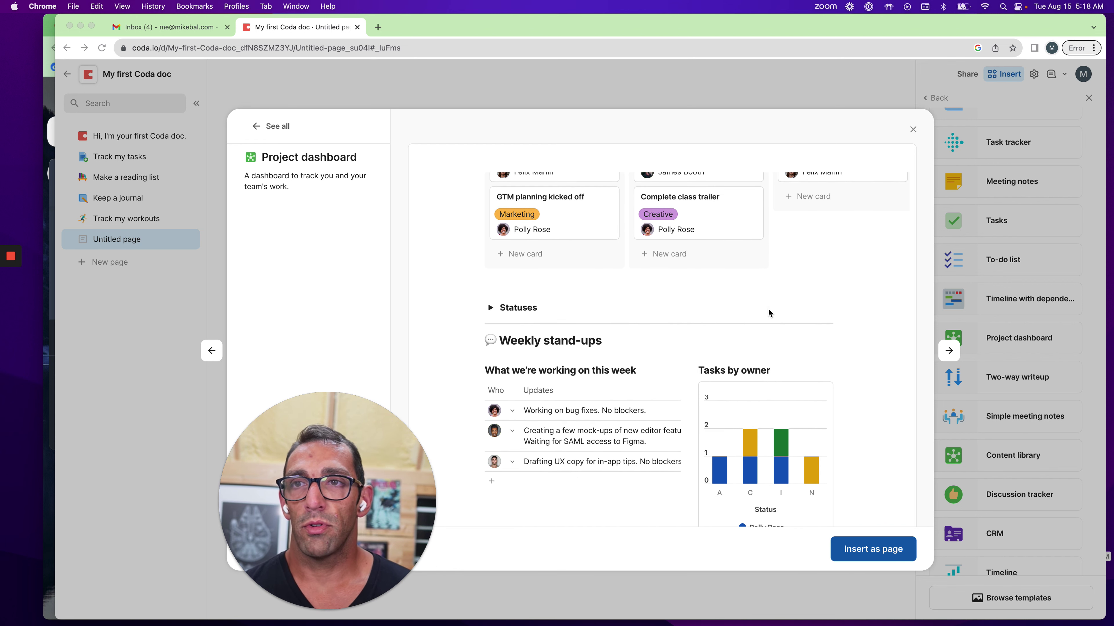
pyautogui.scroll(-2, 768, 309)
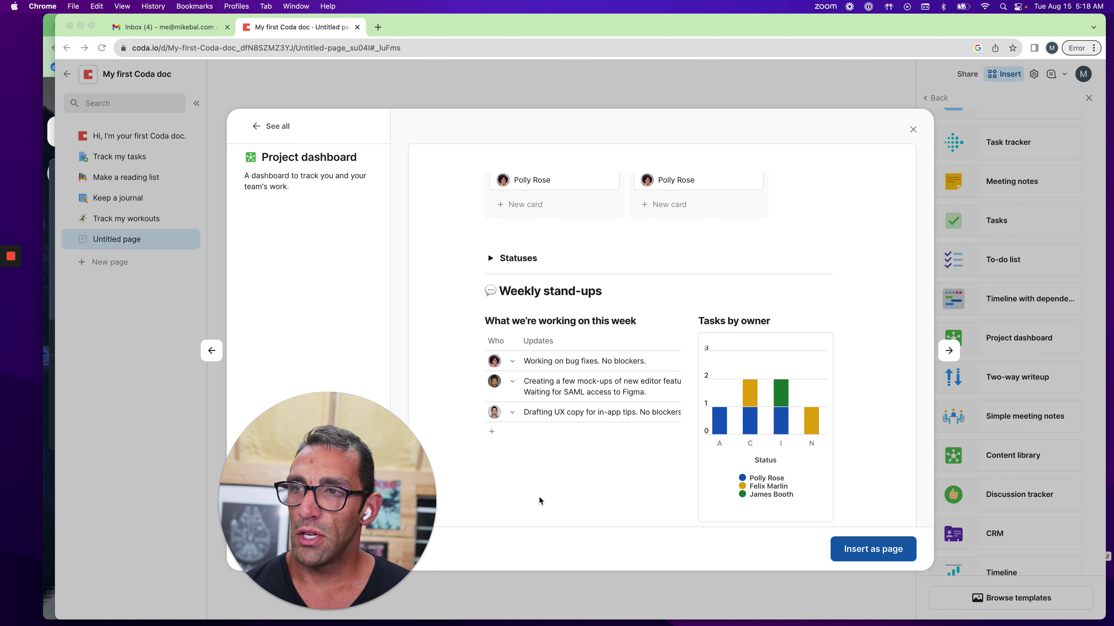
pyautogui.scroll(-4, 541, 501)
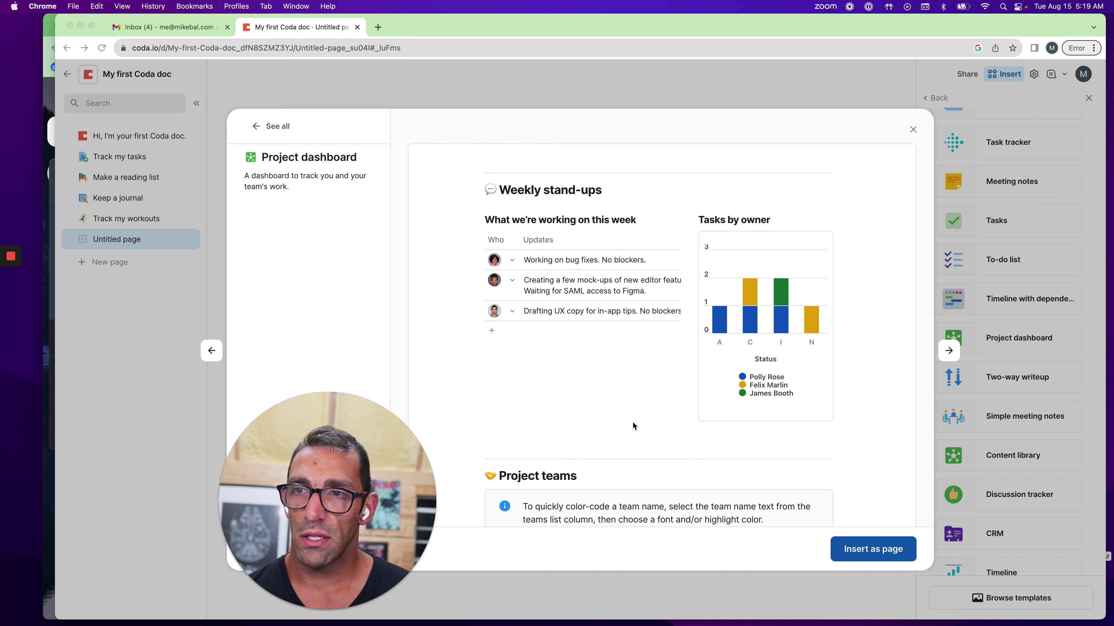
pyautogui.scroll(-8, 658, 408)
pyautogui.scroll(7, 658, 408)
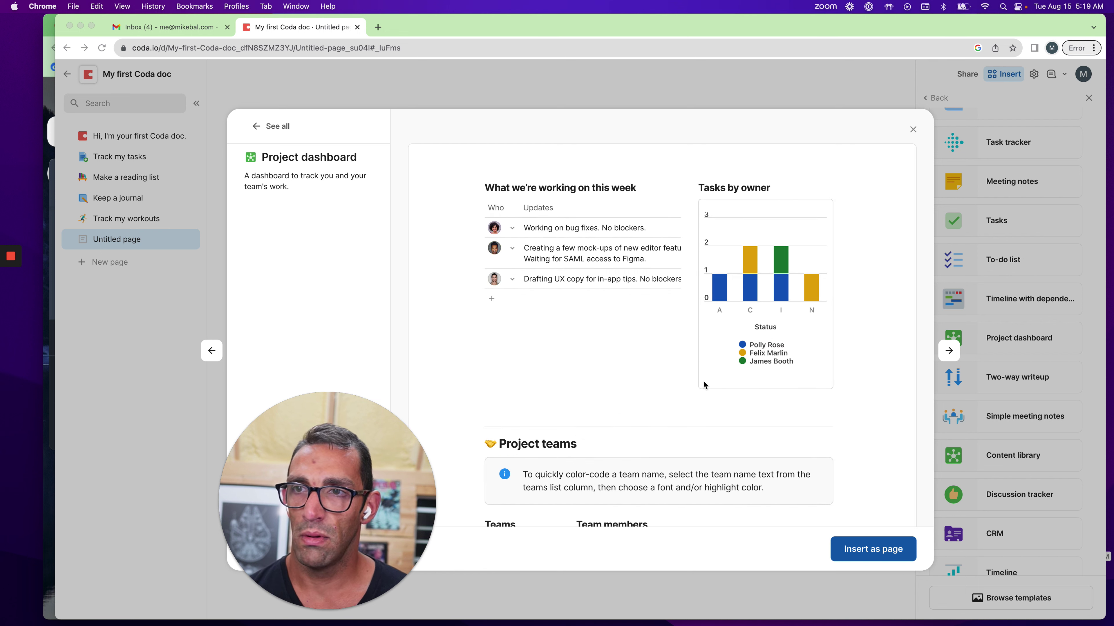
pyautogui.scroll(-8, 703, 381)
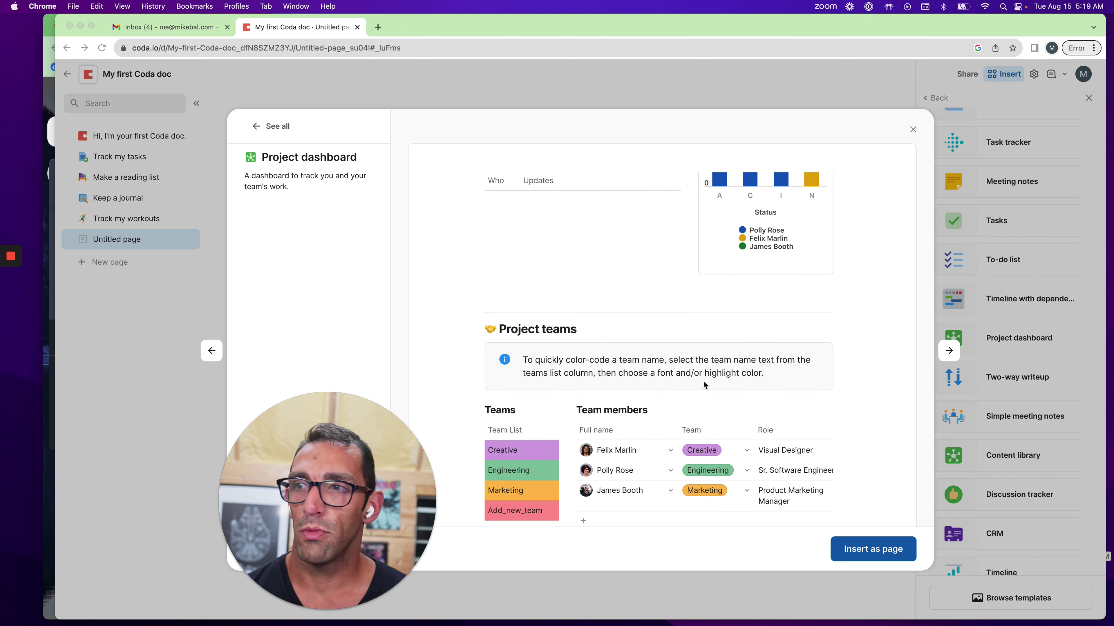
pyautogui.scroll(-7, 618, 444)
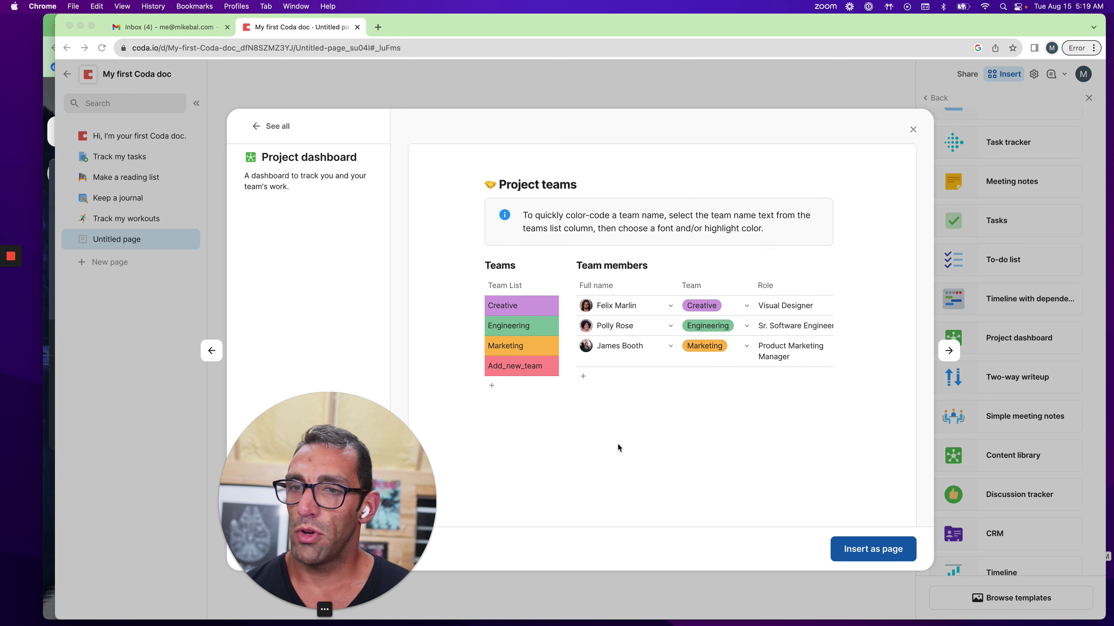
# Insert the Project dashboard template into the doc as a page and look over its content.
pyautogui.click(887, 554)
pyautogui.click(887, 554)
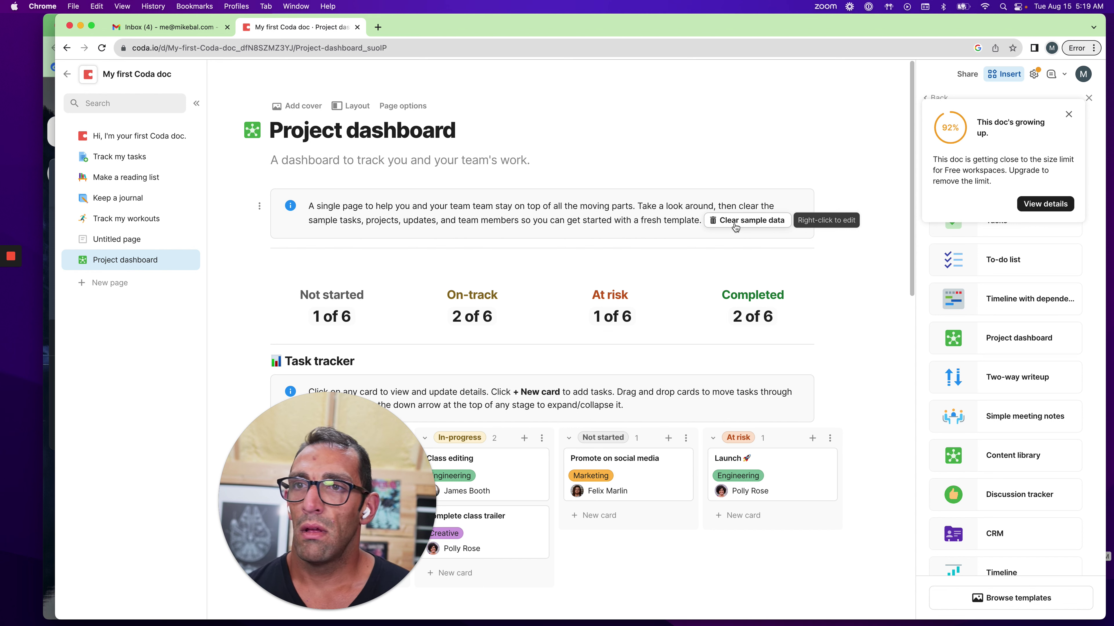
pyautogui.scroll(-2, 469, 298)
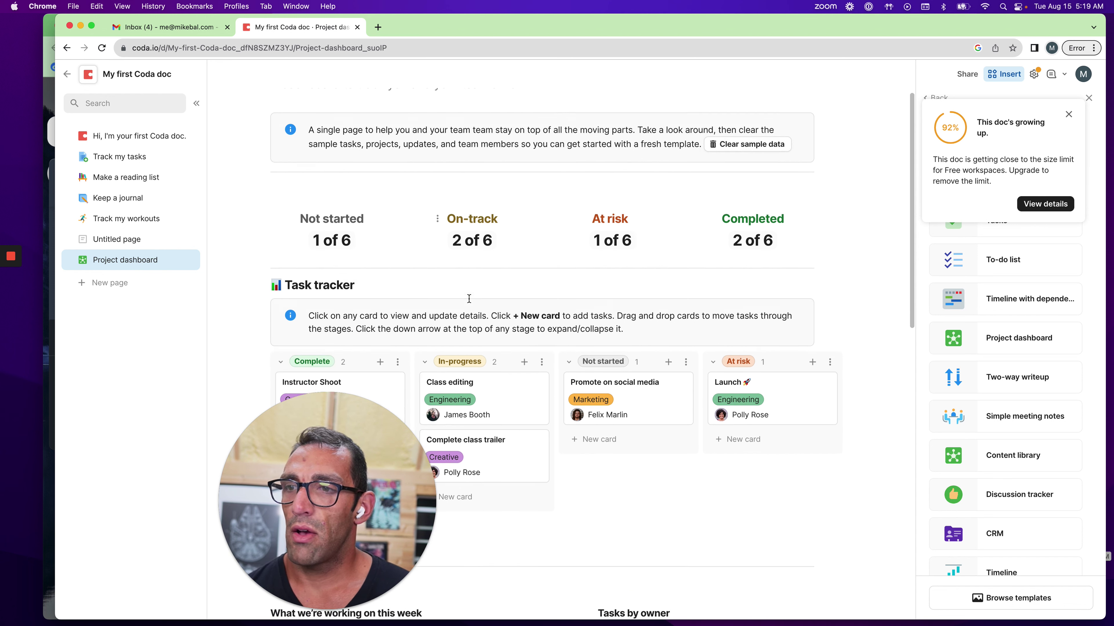
pyautogui.scroll(-15, 468, 299)
pyautogui.scroll(15, 469, 295)
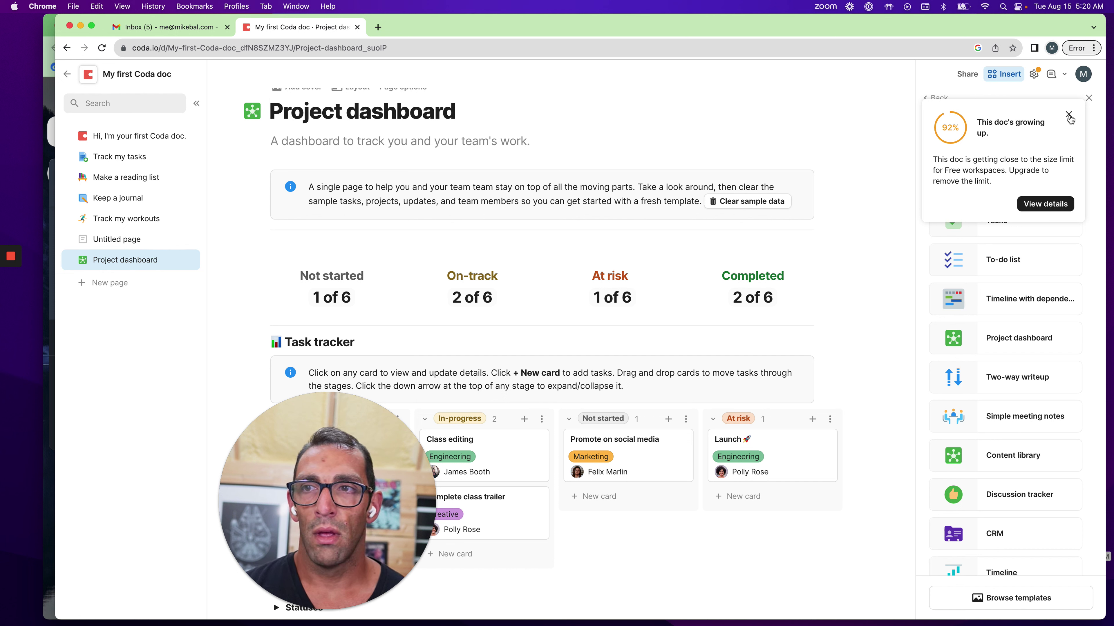
# Clear the sample data from the Project dashboard page, and dismiss the doc size notice and the template list.
pyautogui.click(770, 202)
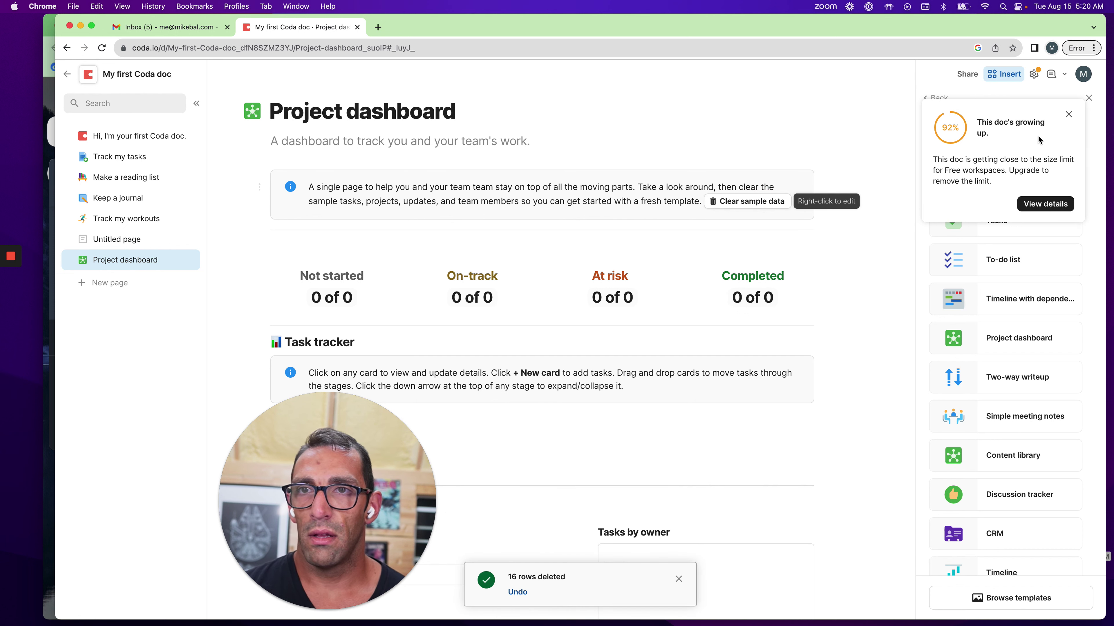
pyautogui.click(1069, 115)
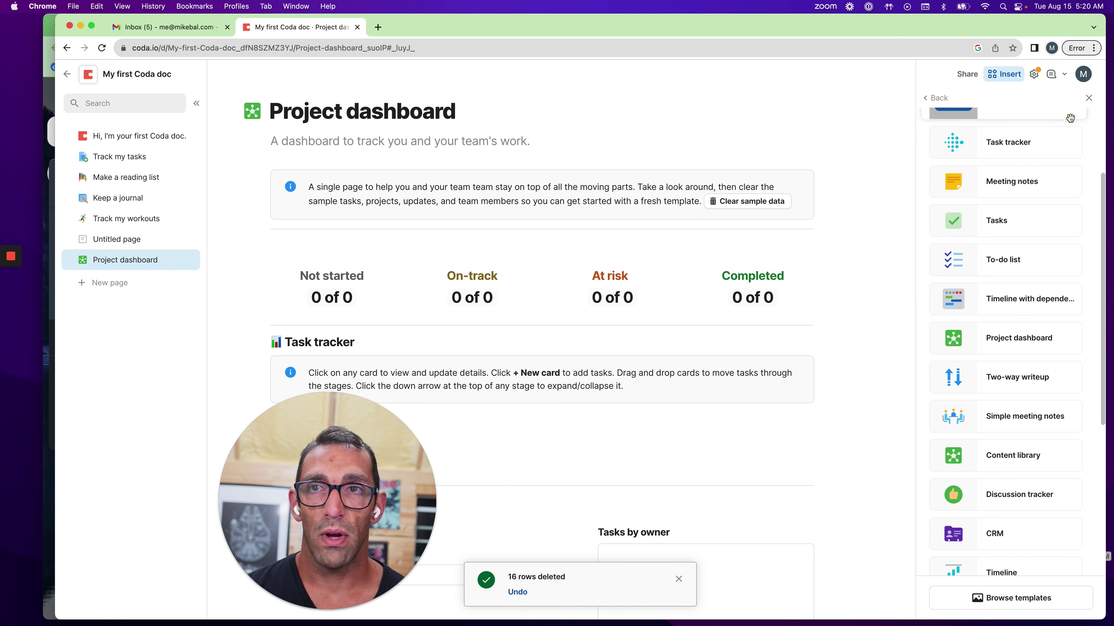
pyautogui.click(1087, 100)
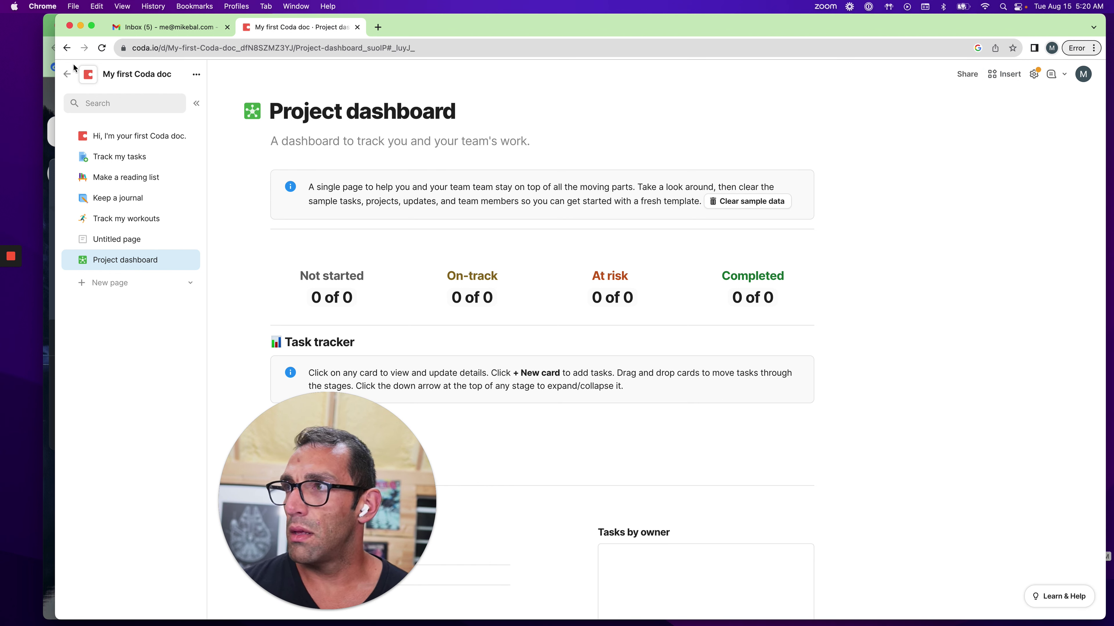
# Leave the doc and return to the workspace's list of docs.
pyautogui.click(67, 74)
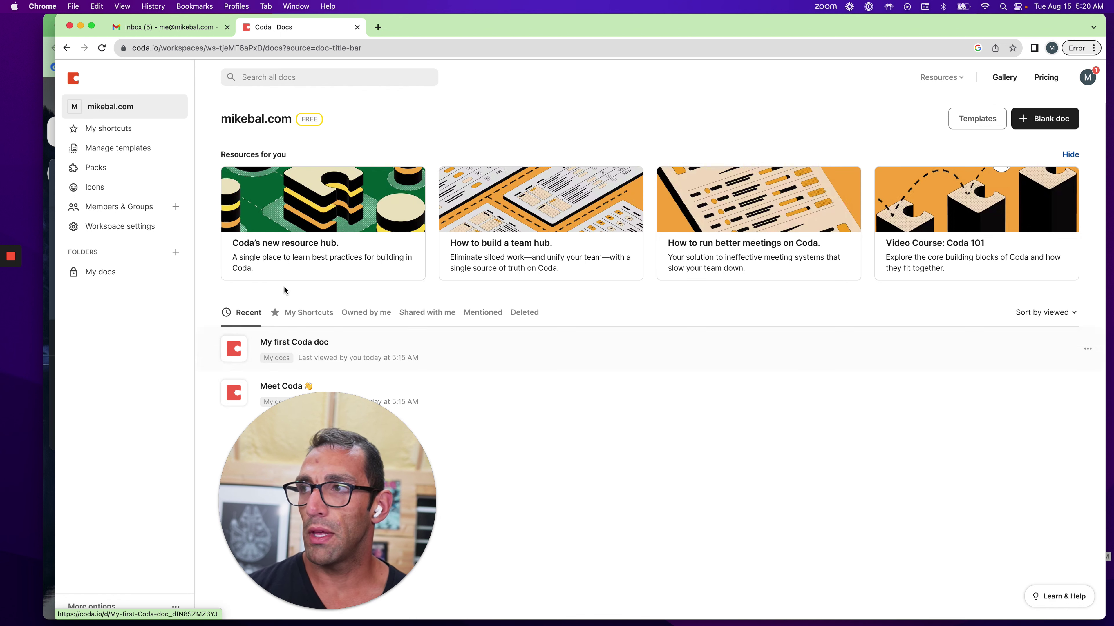
pyautogui.moveTo(489, 495); pyautogui.dragTo(724, 500)
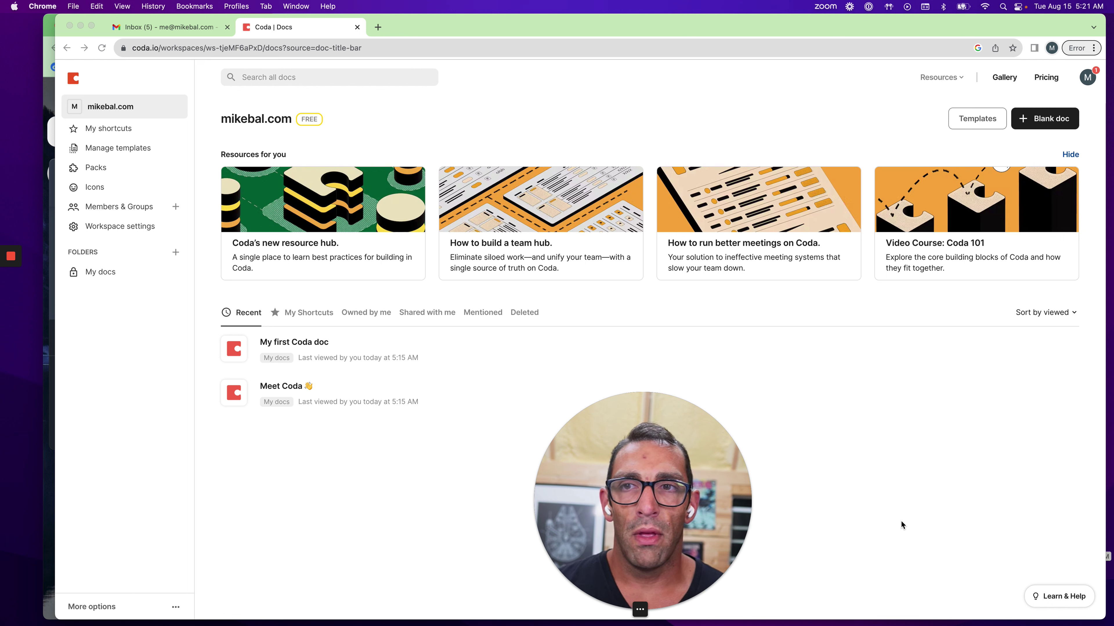
pyautogui.click(987, 439)
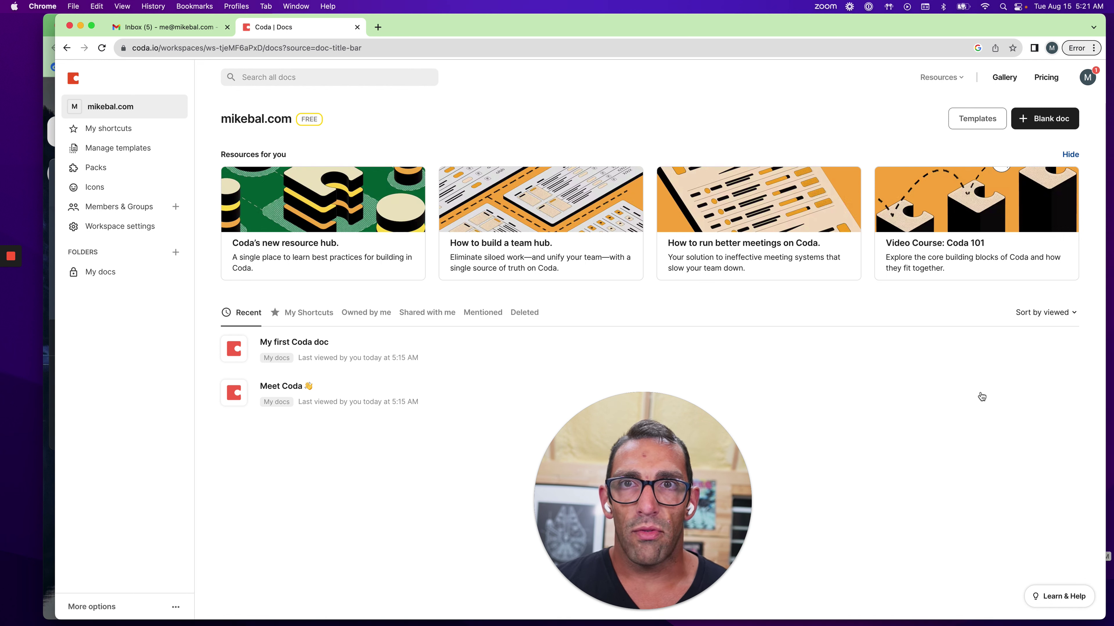